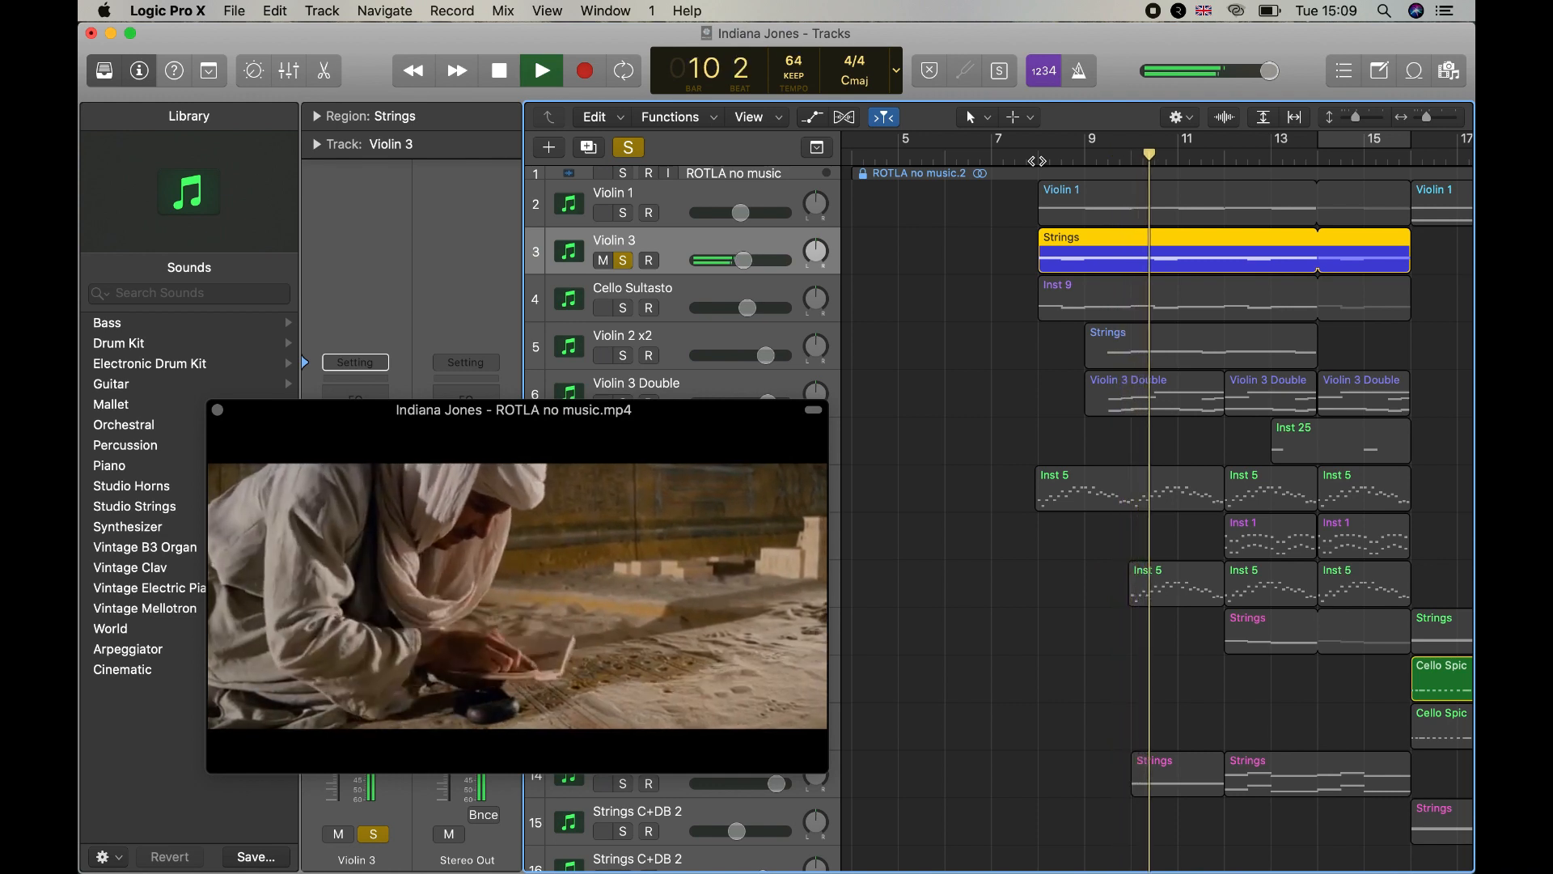
Stop playback and view the instrument plugins of the Violin 3 and Violin 1 tracks, closing each window
key("space")
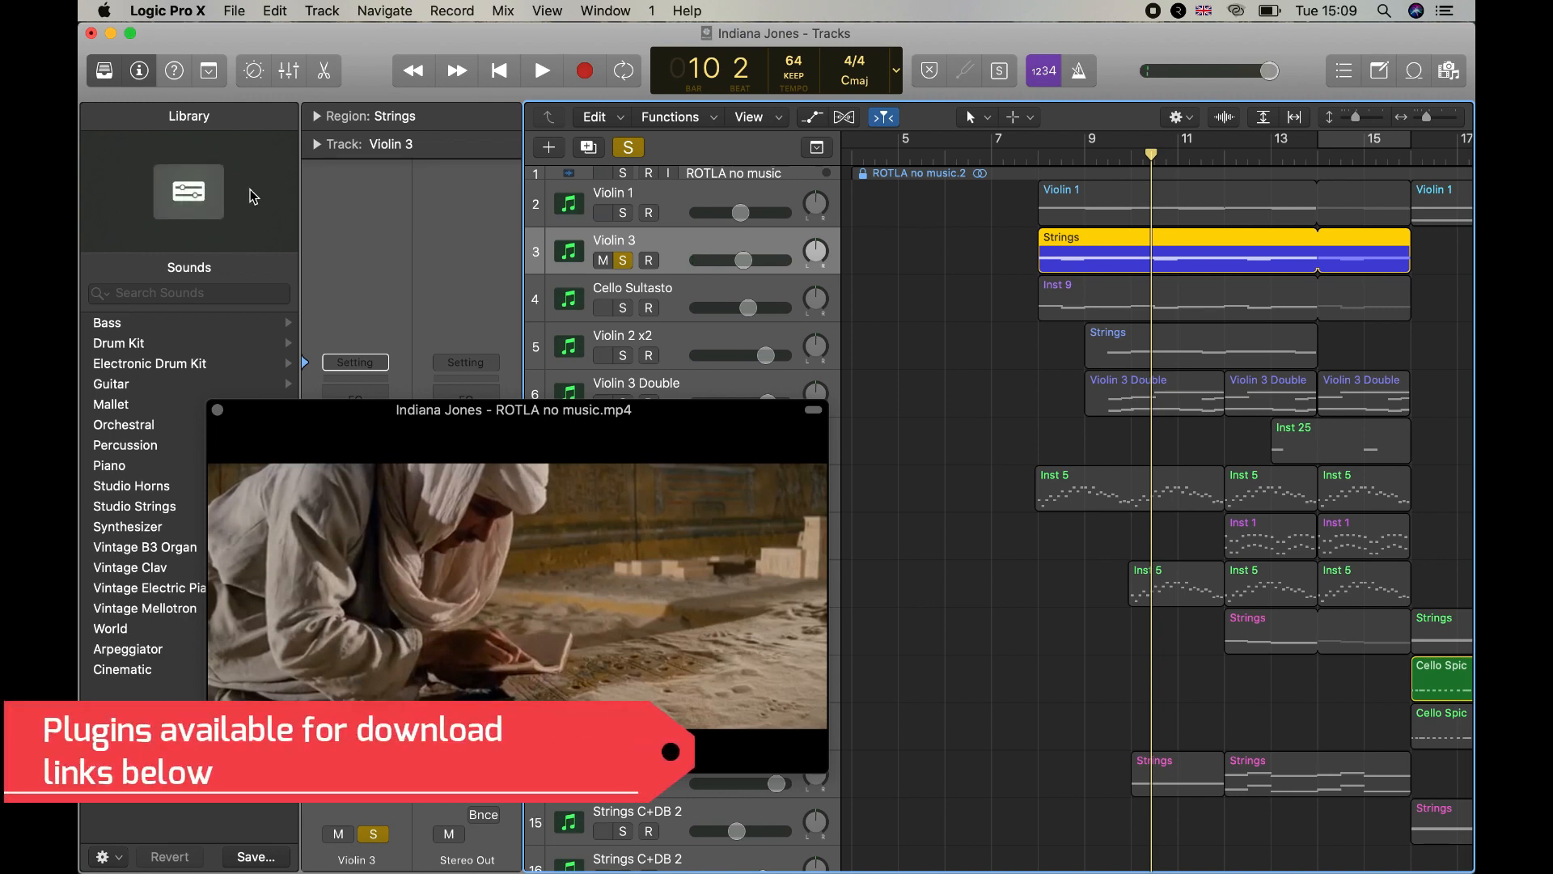
left_click(196, 196)
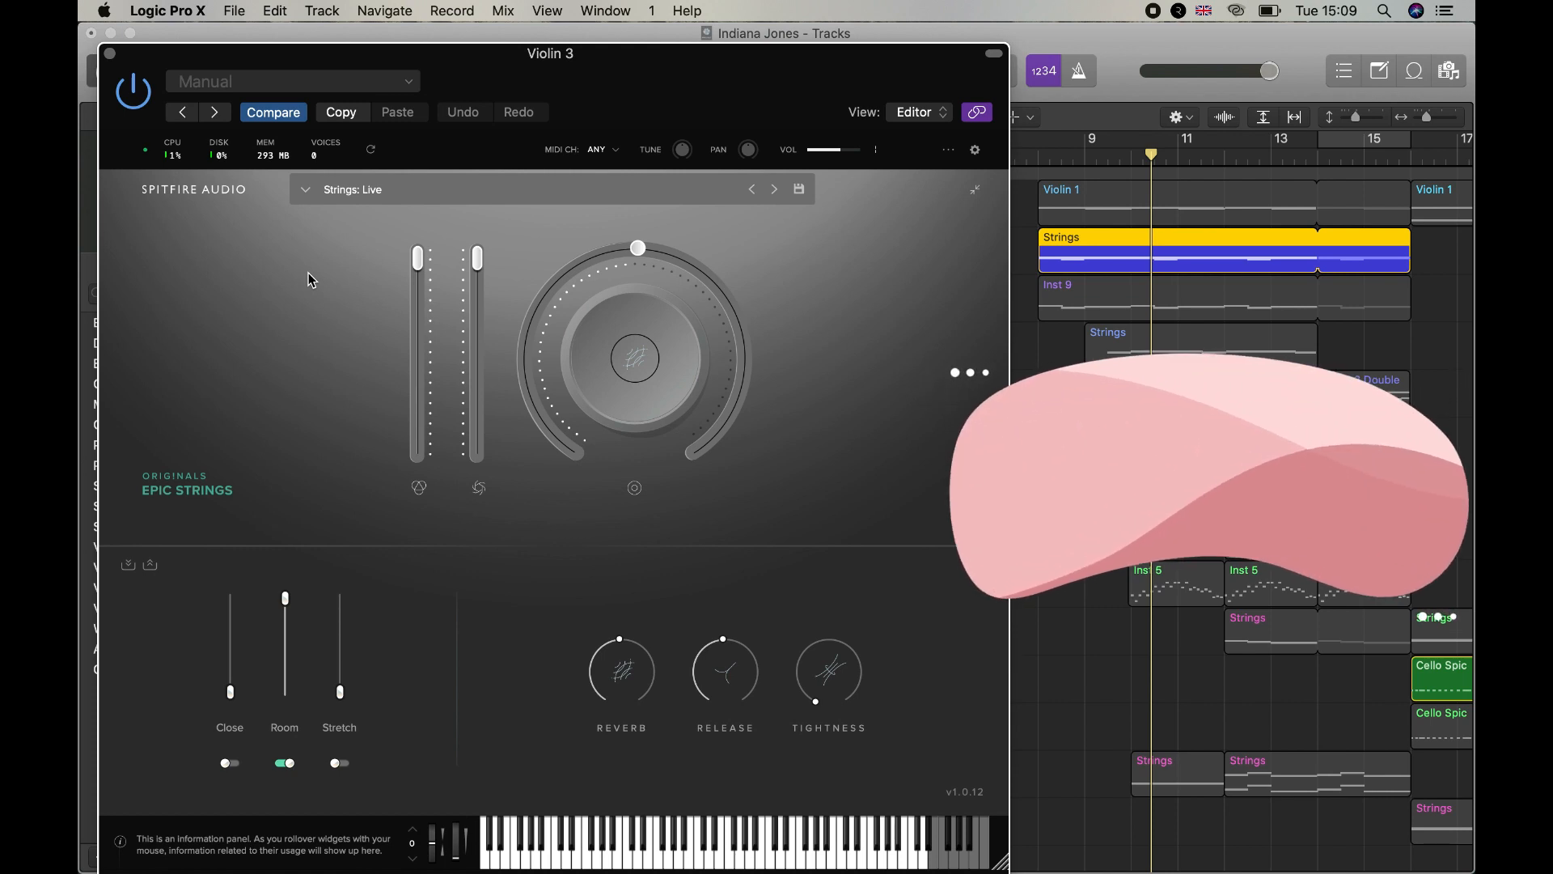
left_click(111, 54)
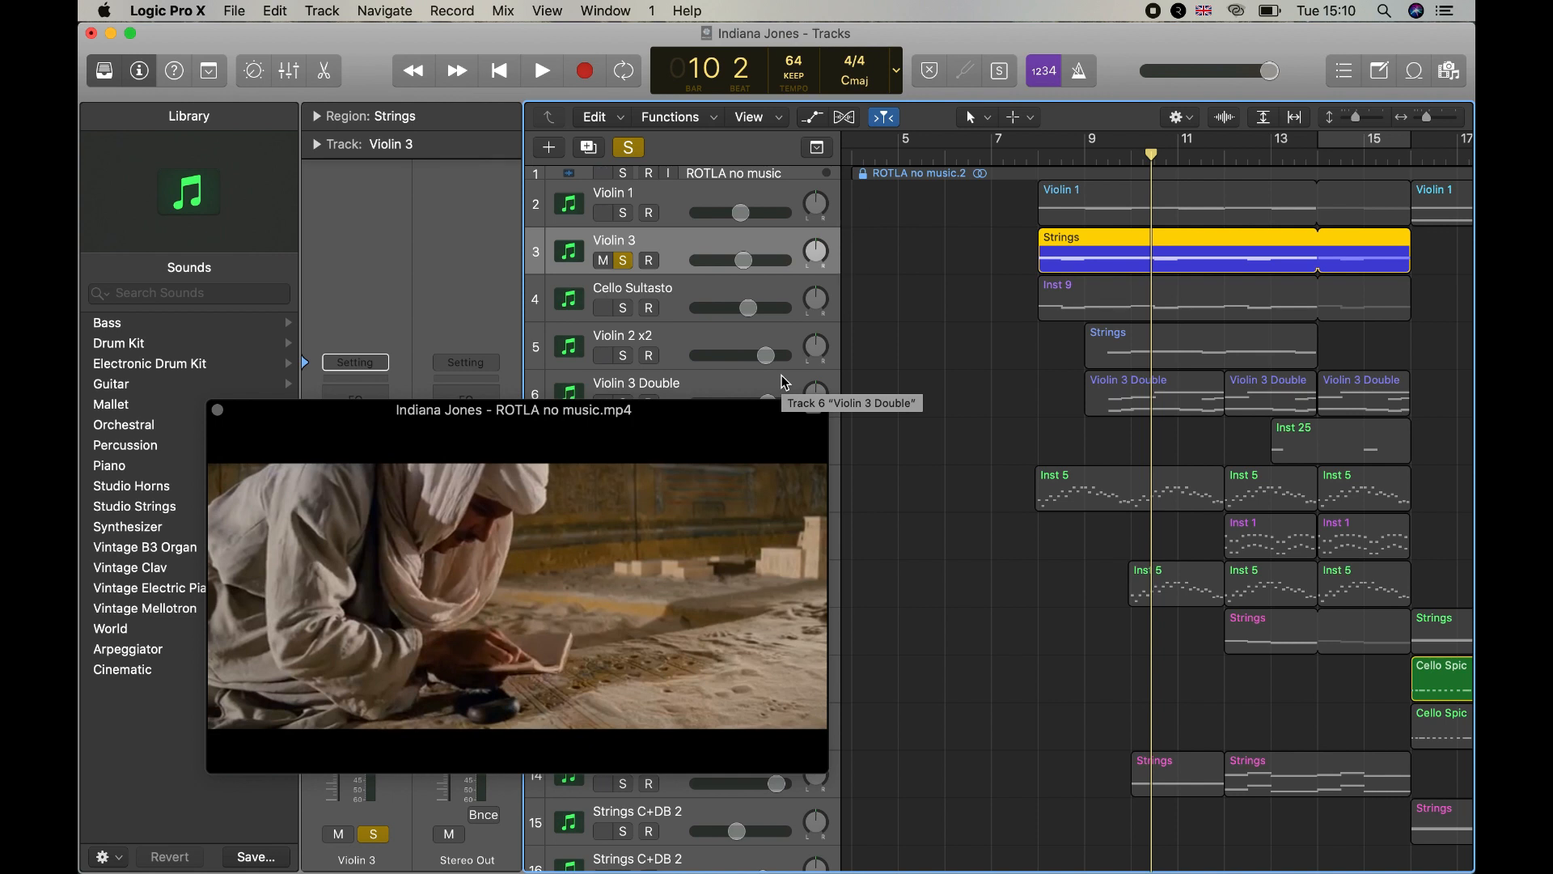
left_click(189, 190)
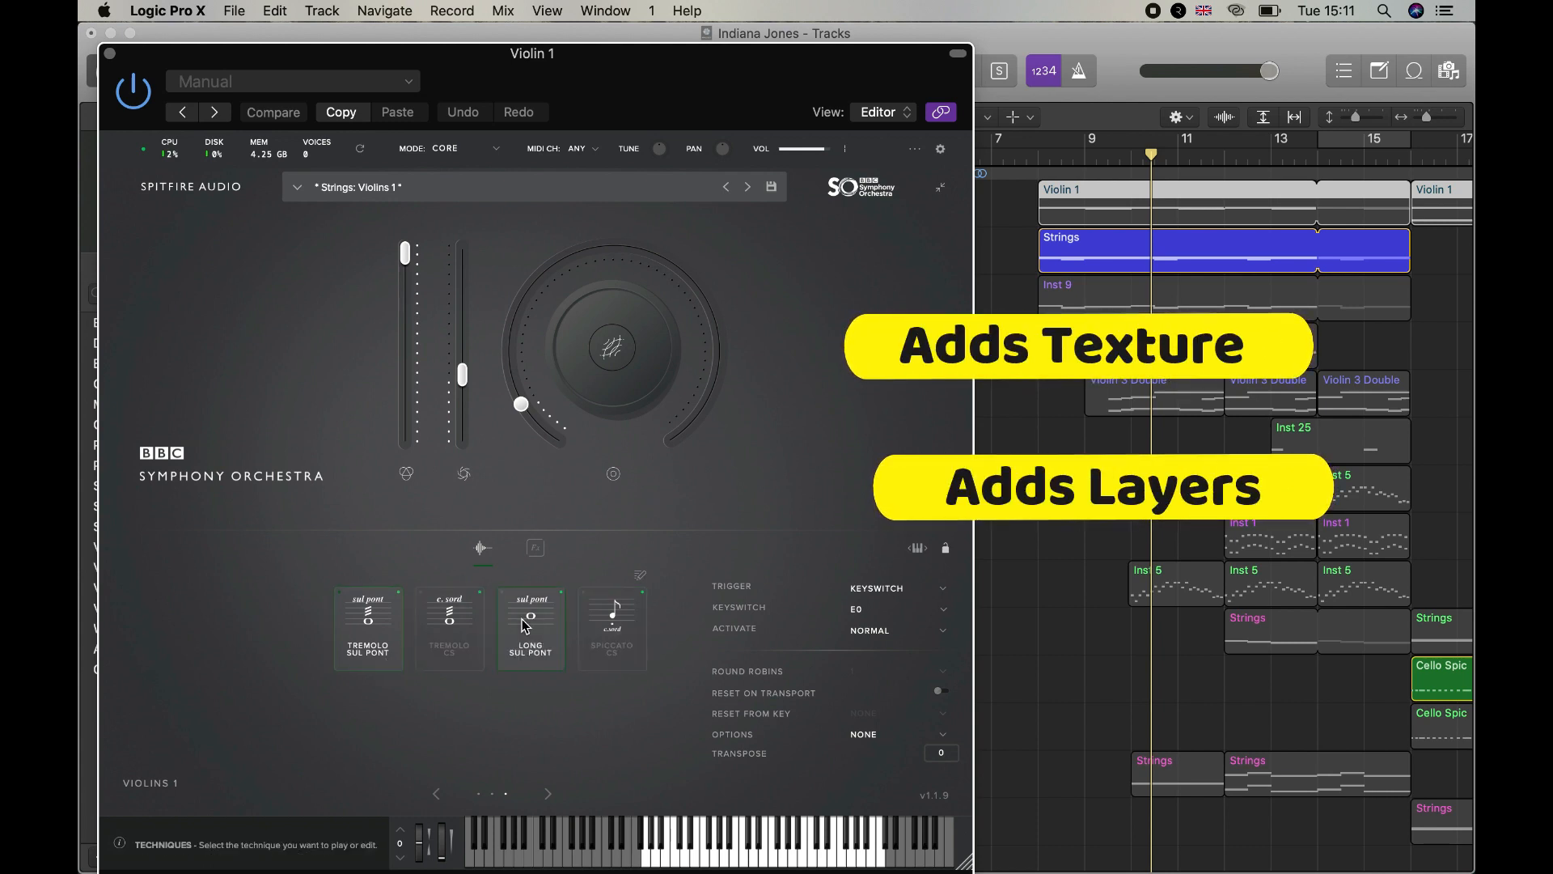
key("super+w")
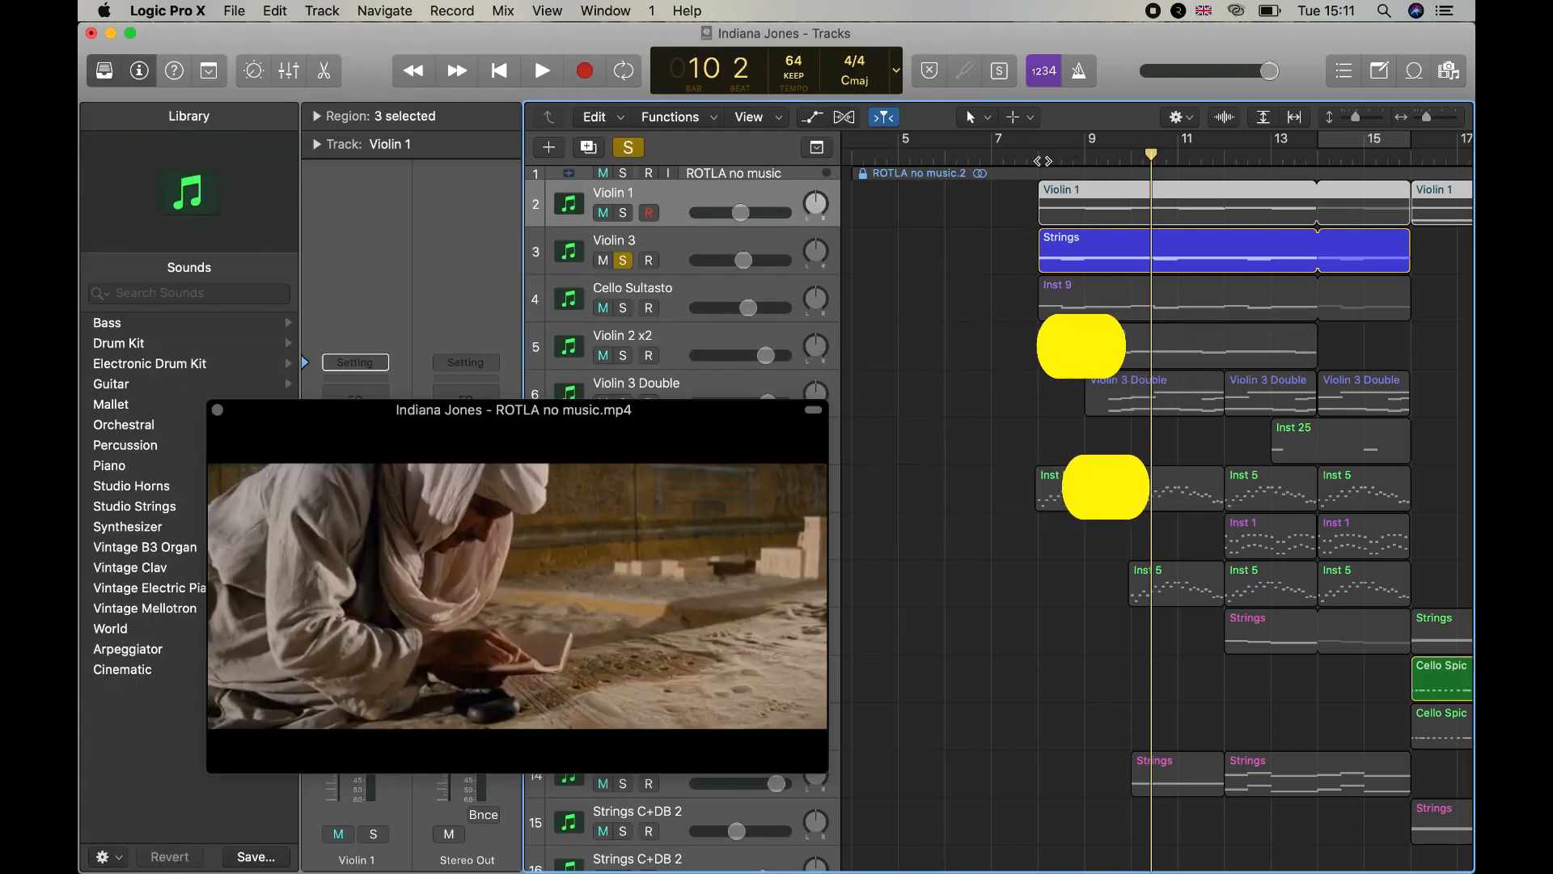
Start playback and solo the Violin 1 track
key("space")
left_click(622, 213)
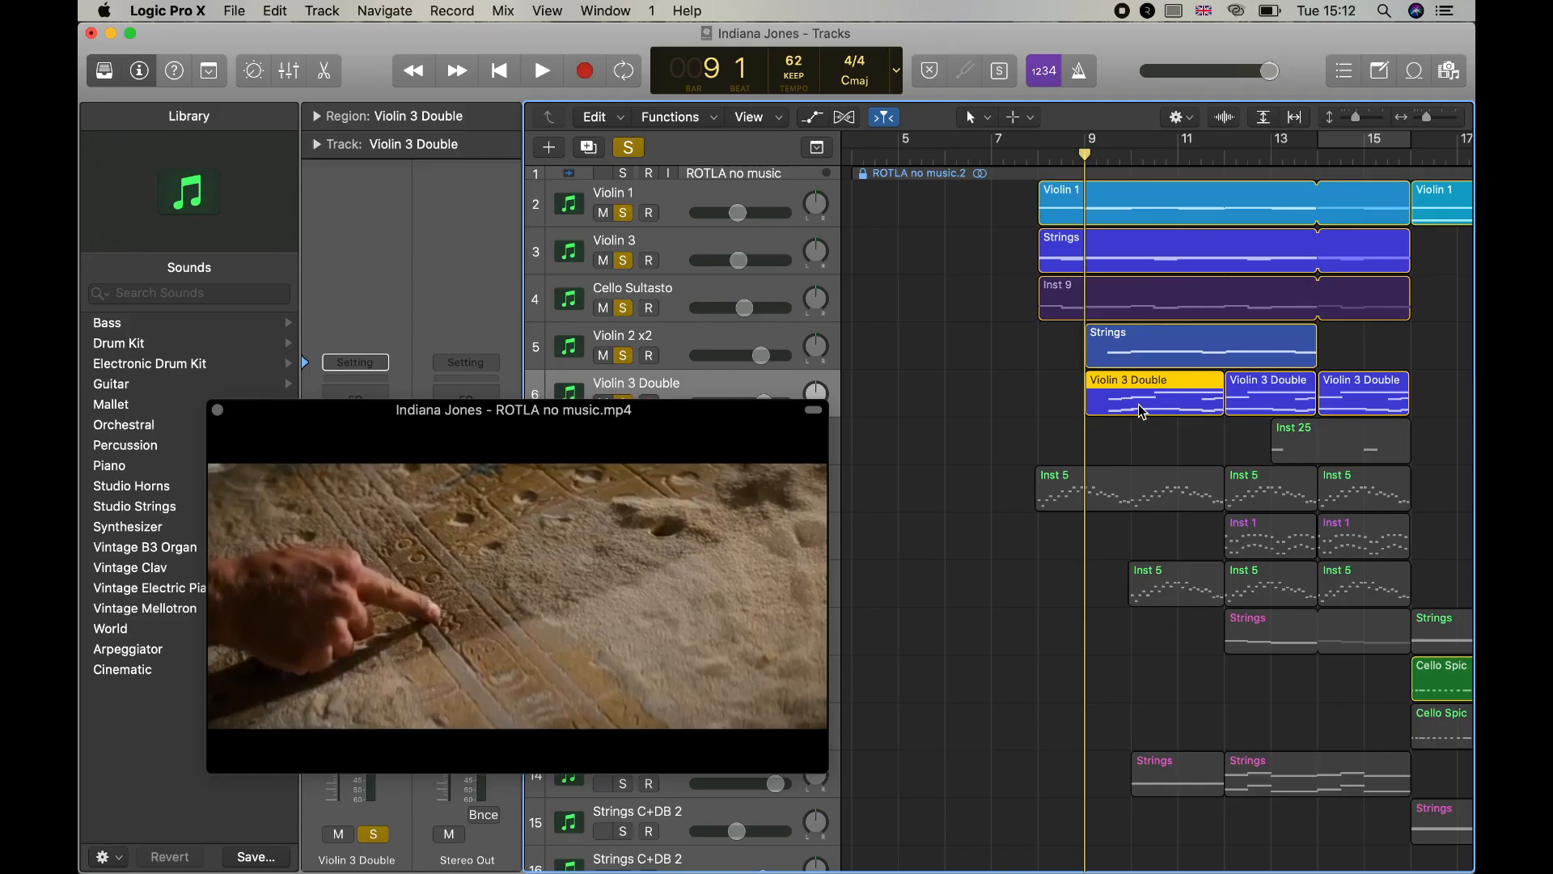
right_click(1141, 412)
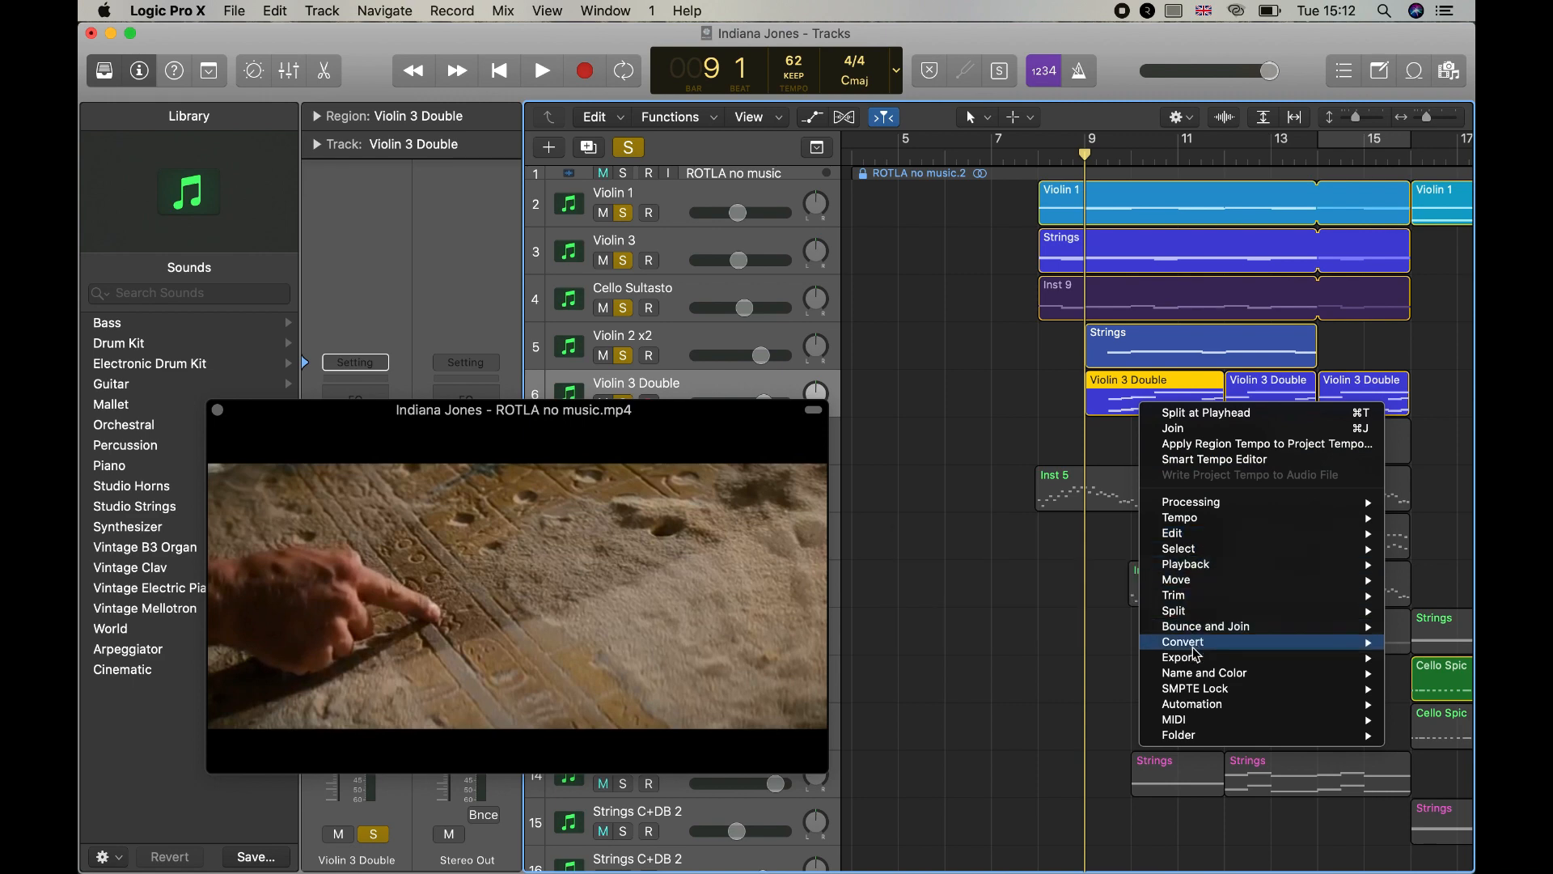
left_click(1138, 399)
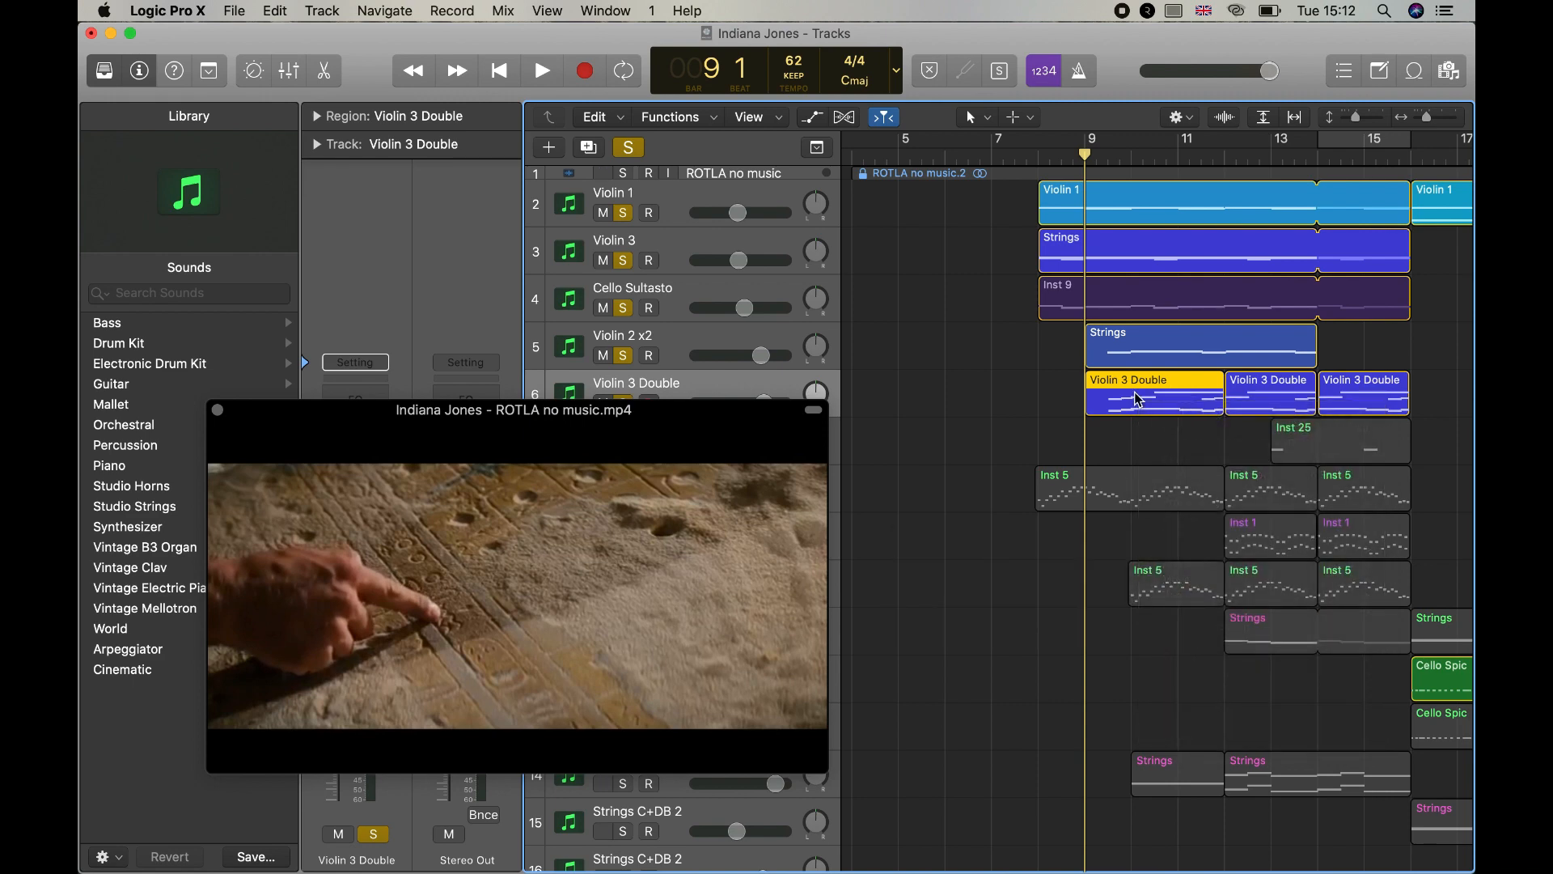
key("v")
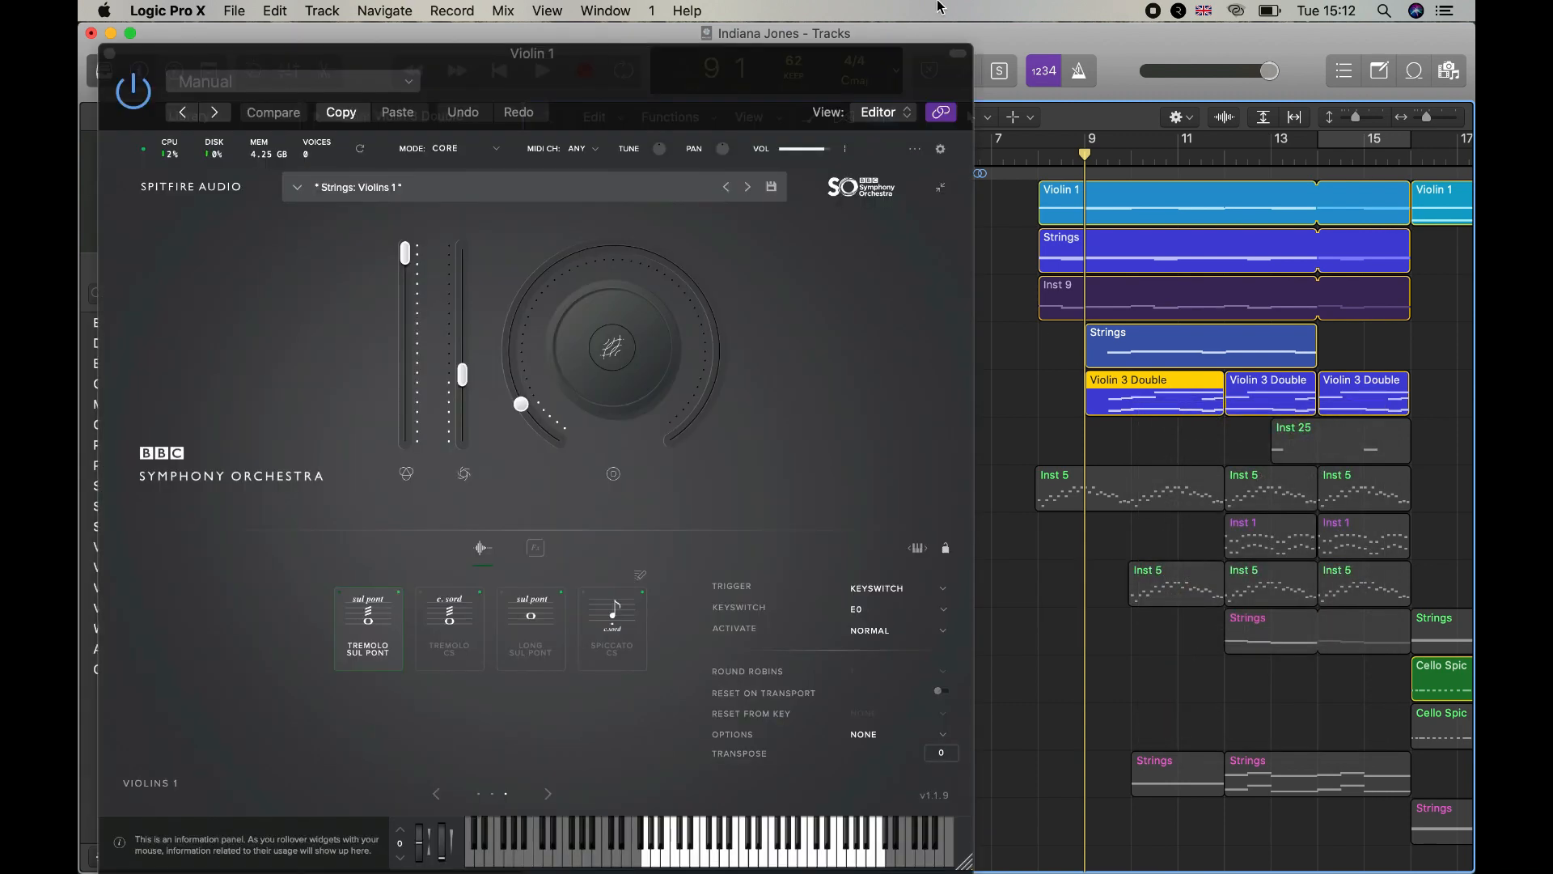
key("v")
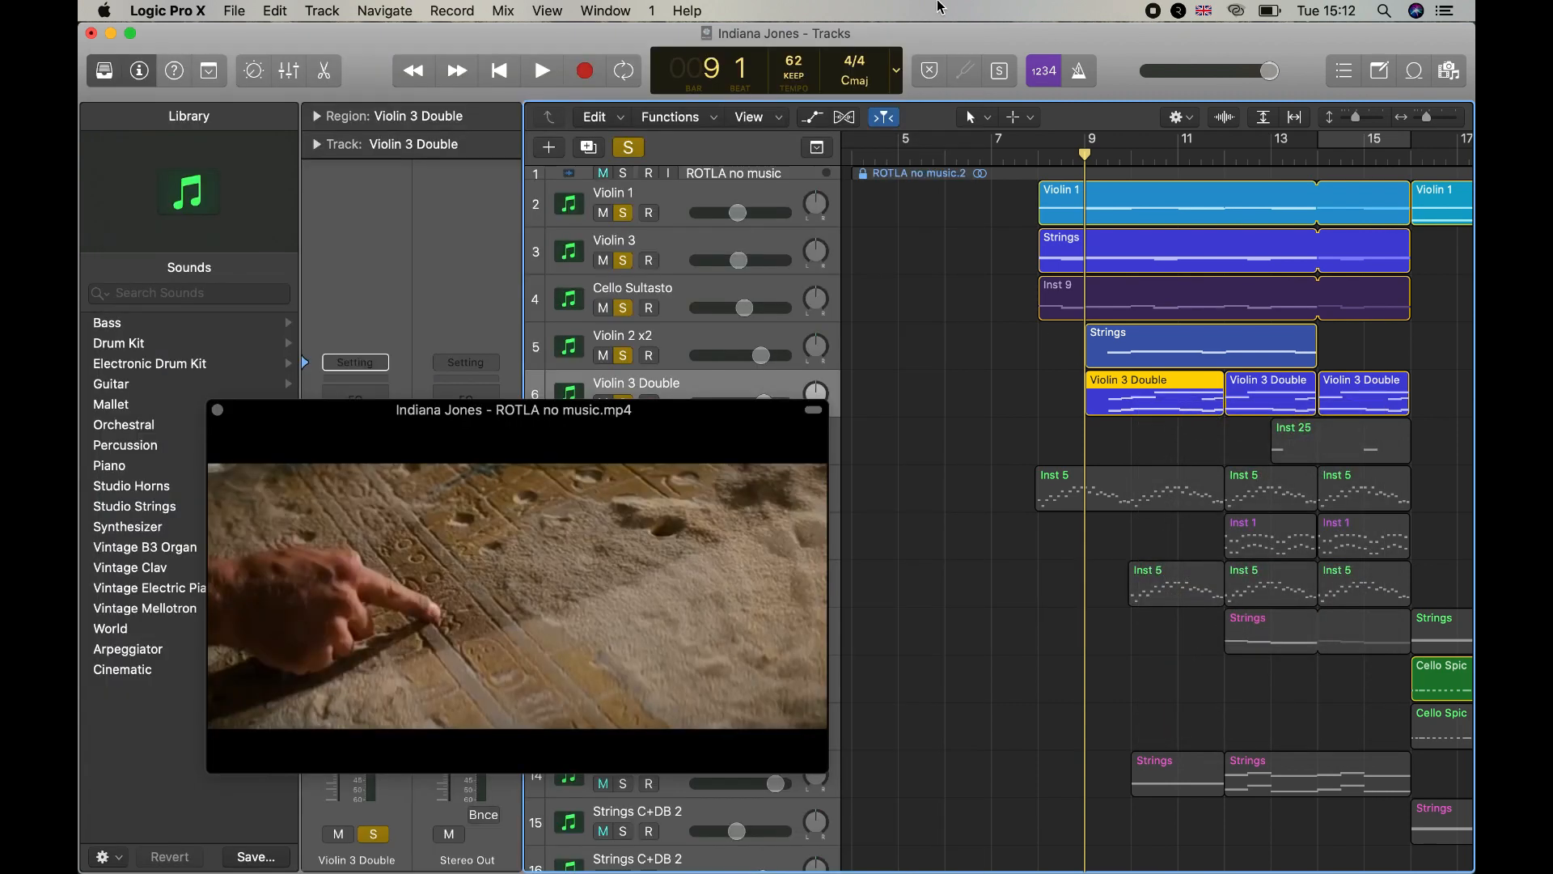
Create a new track with duplicate settings from the Violin 2 x2 track
left_click(690, 339)
right_click(712, 344)
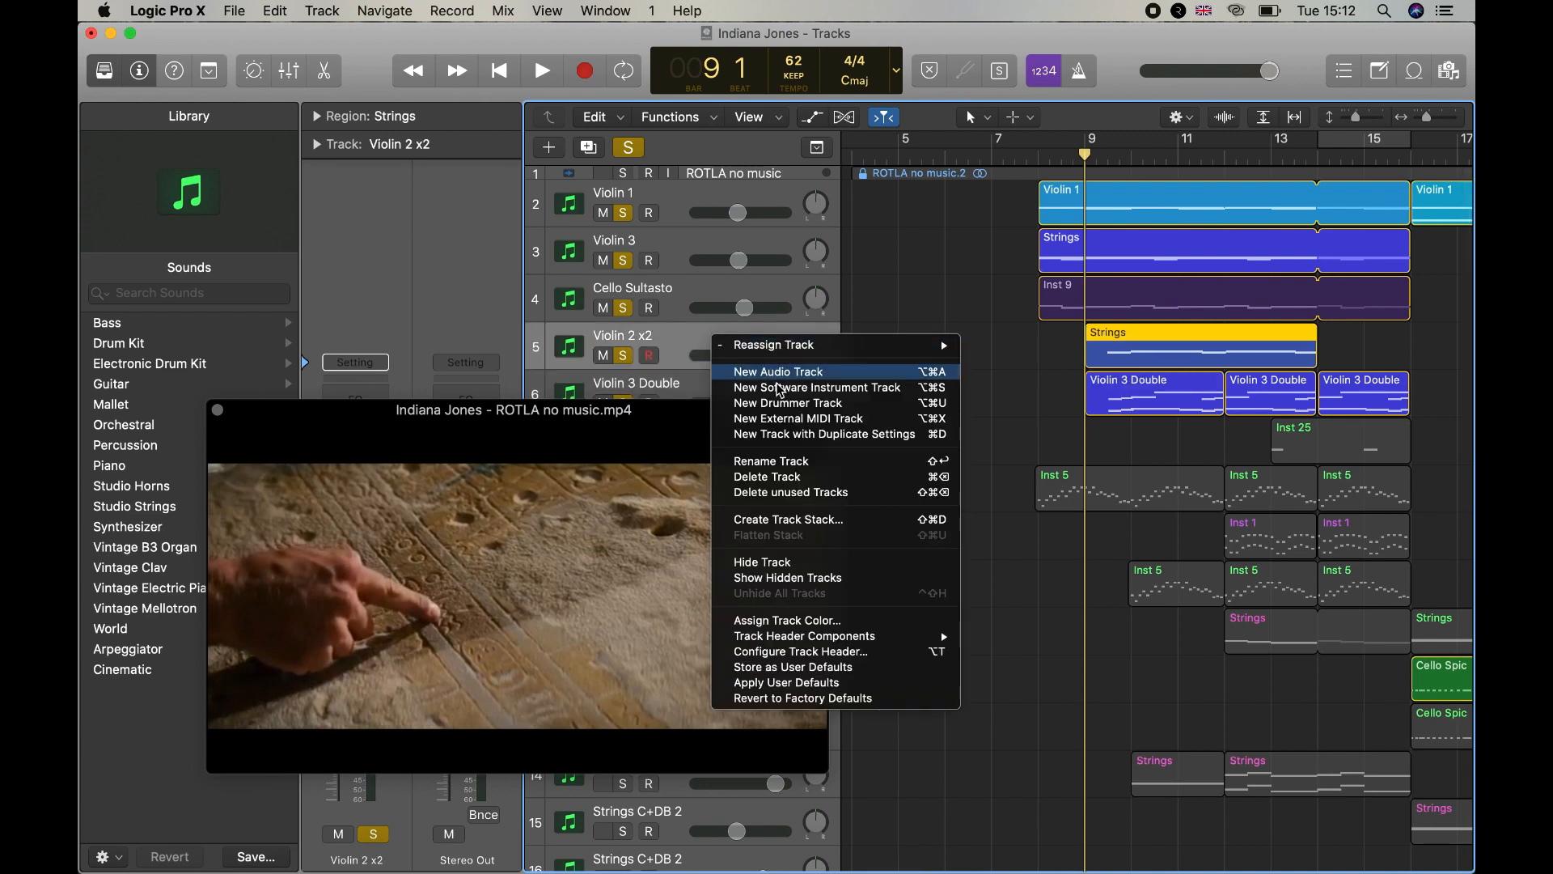
left_click(791, 442)
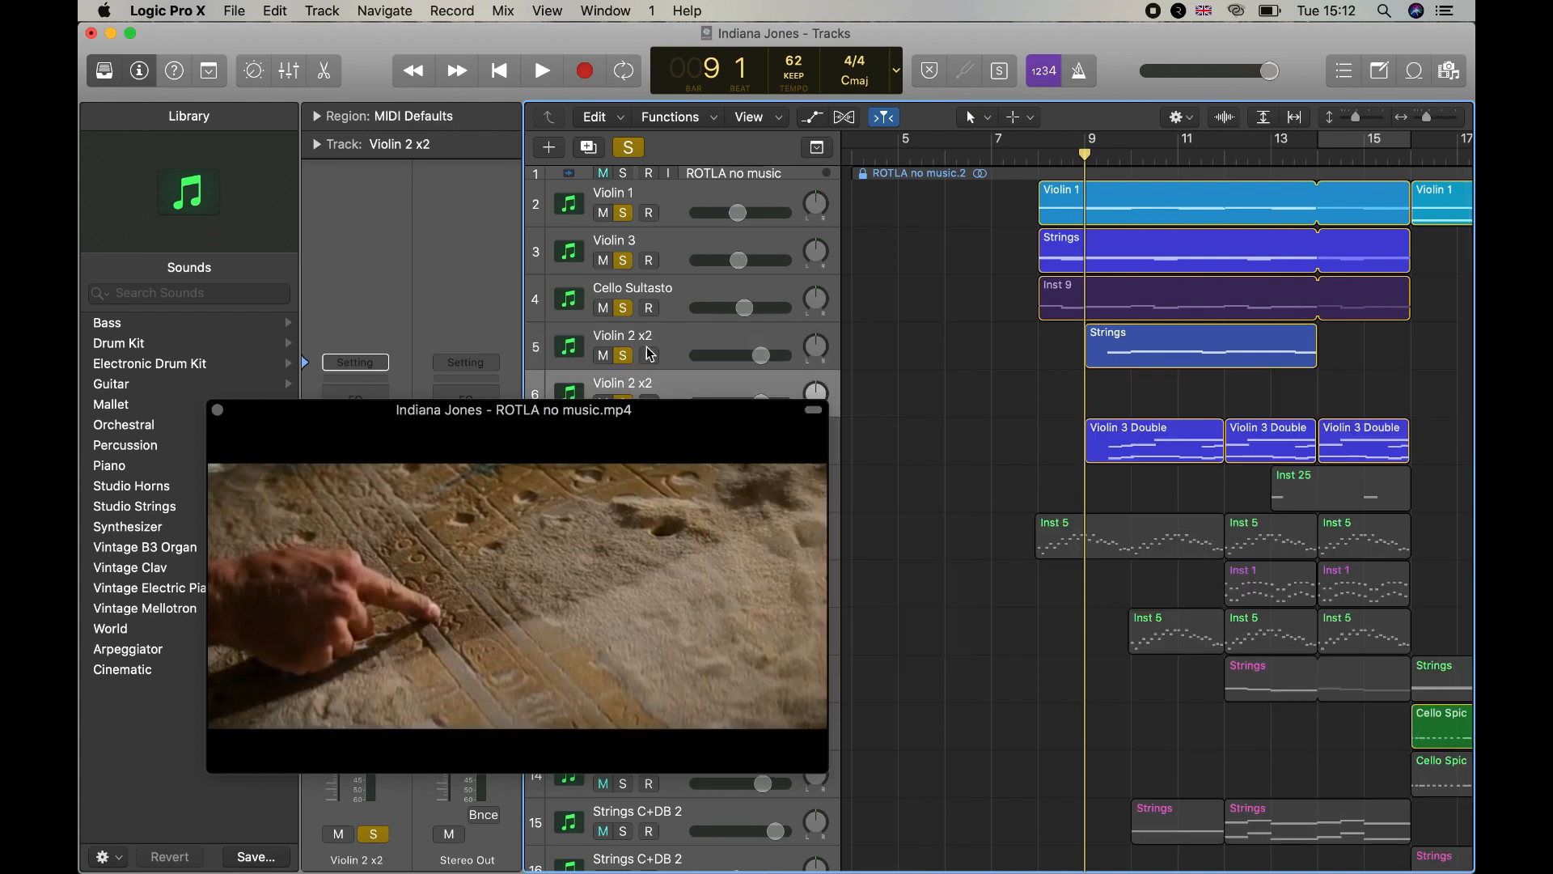
Copy the Strings region from the original Violin 2 x2 track to the duplicate track at bar 9
scroll(1165, 311, "down", 3)
left_click(1232, 220)
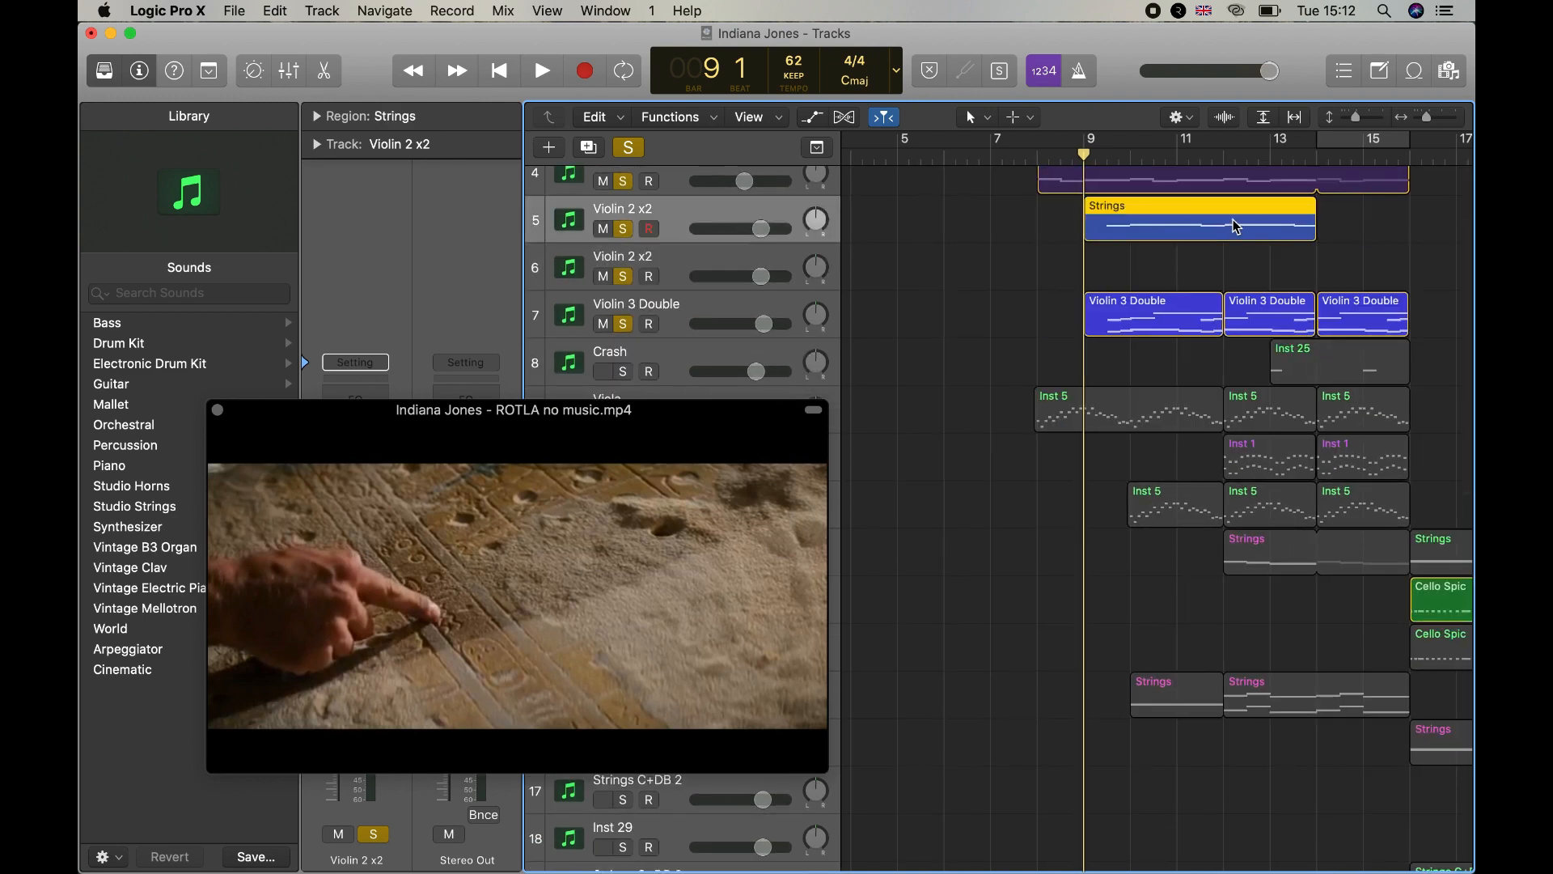
left_click(745, 254)
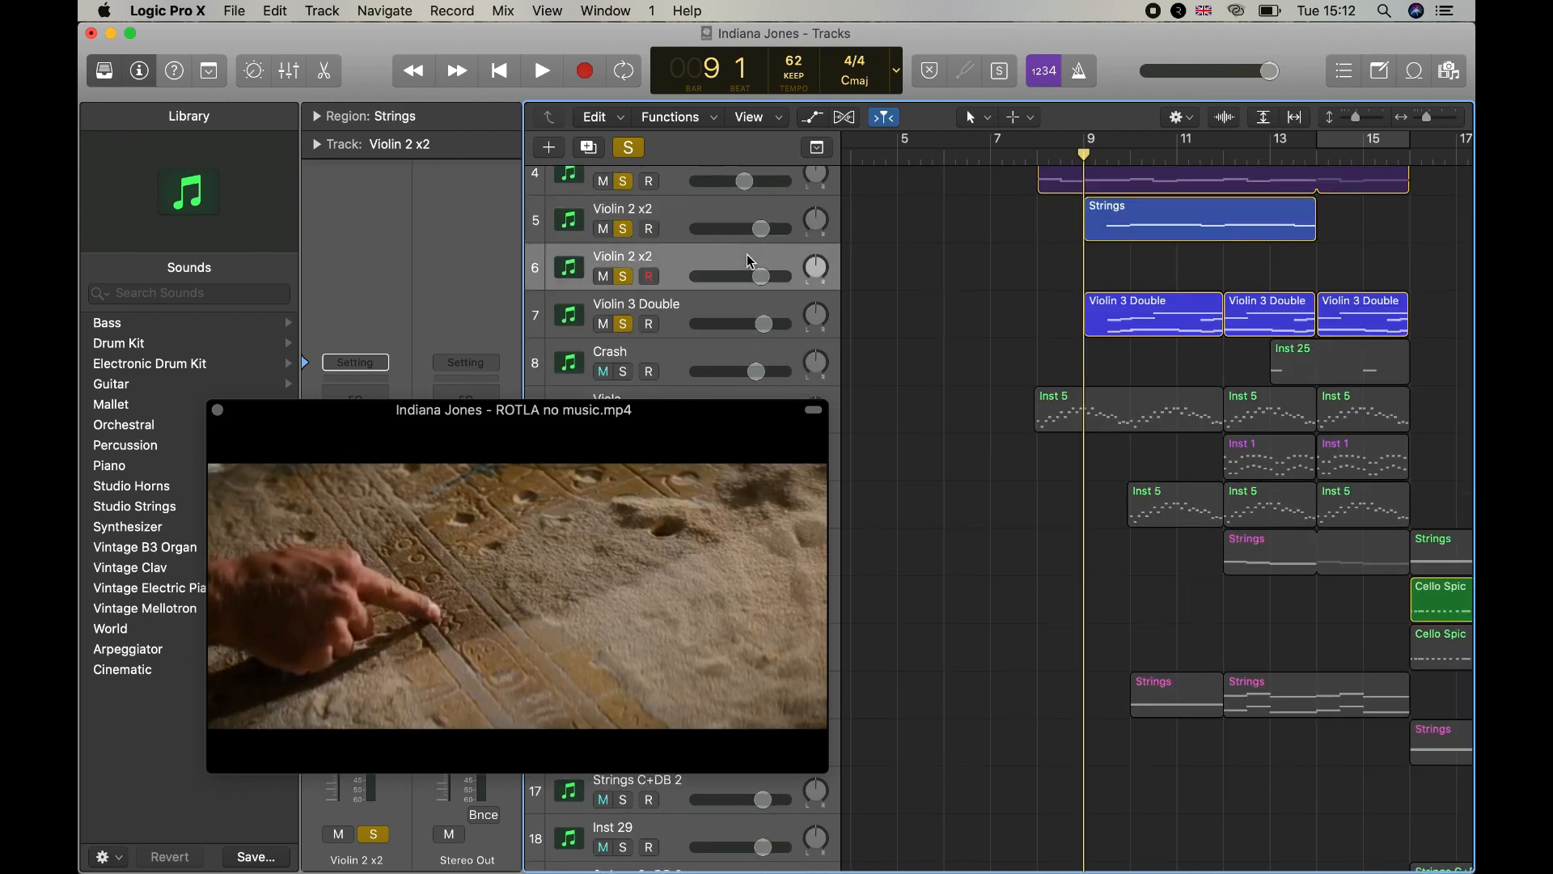
key("super+v")
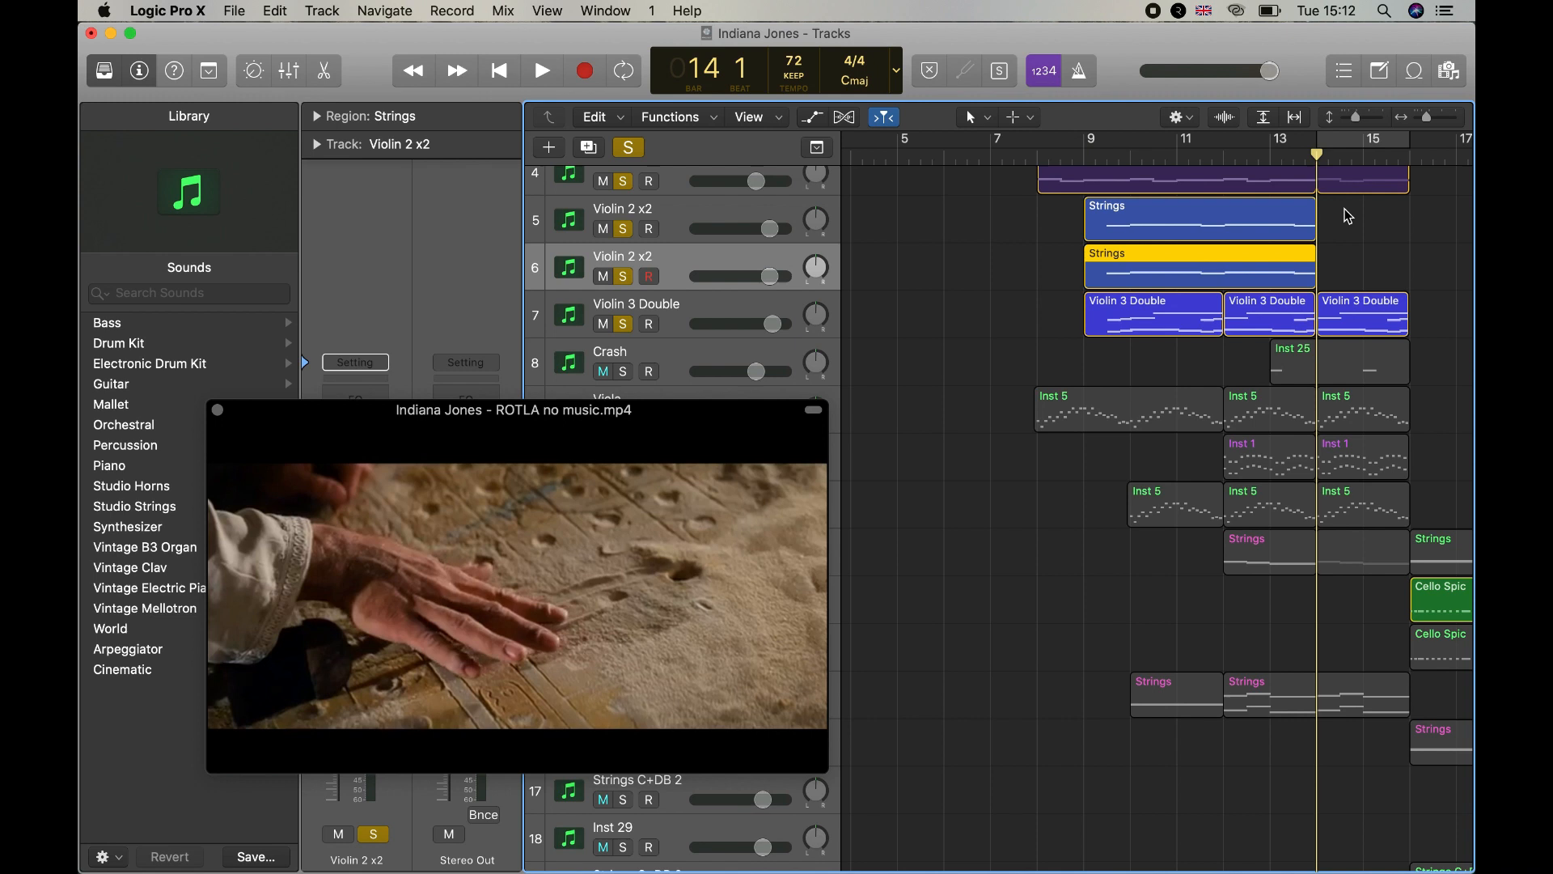
Open the copied Strings region on track 6 in the Piano Roll and enlarge the editor area
double_click(1276, 258)
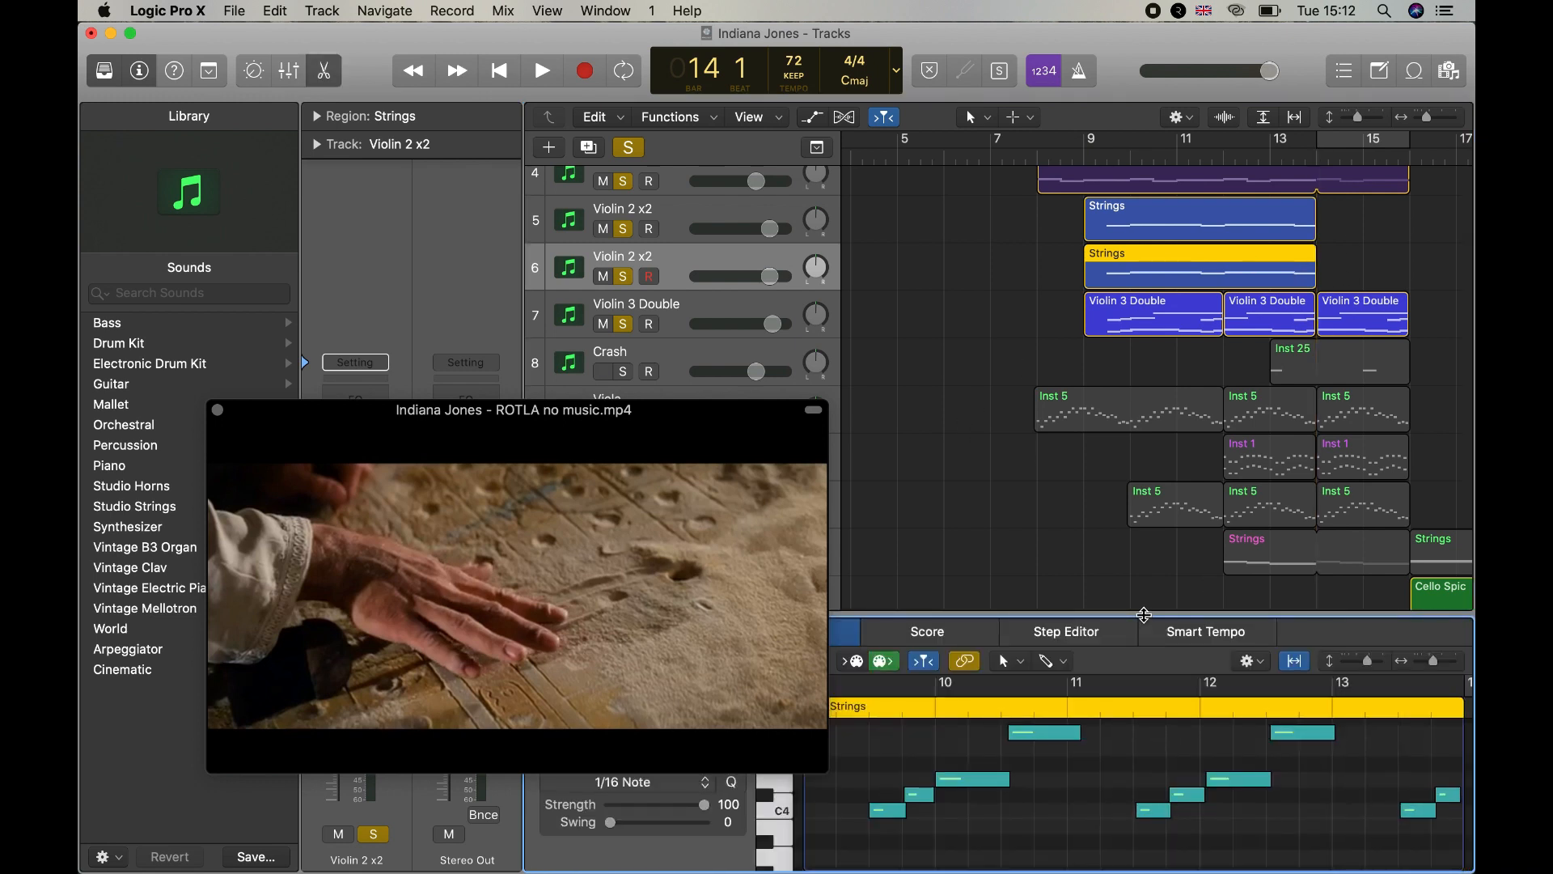
left_click_drag(1143, 614, 1143, 281)
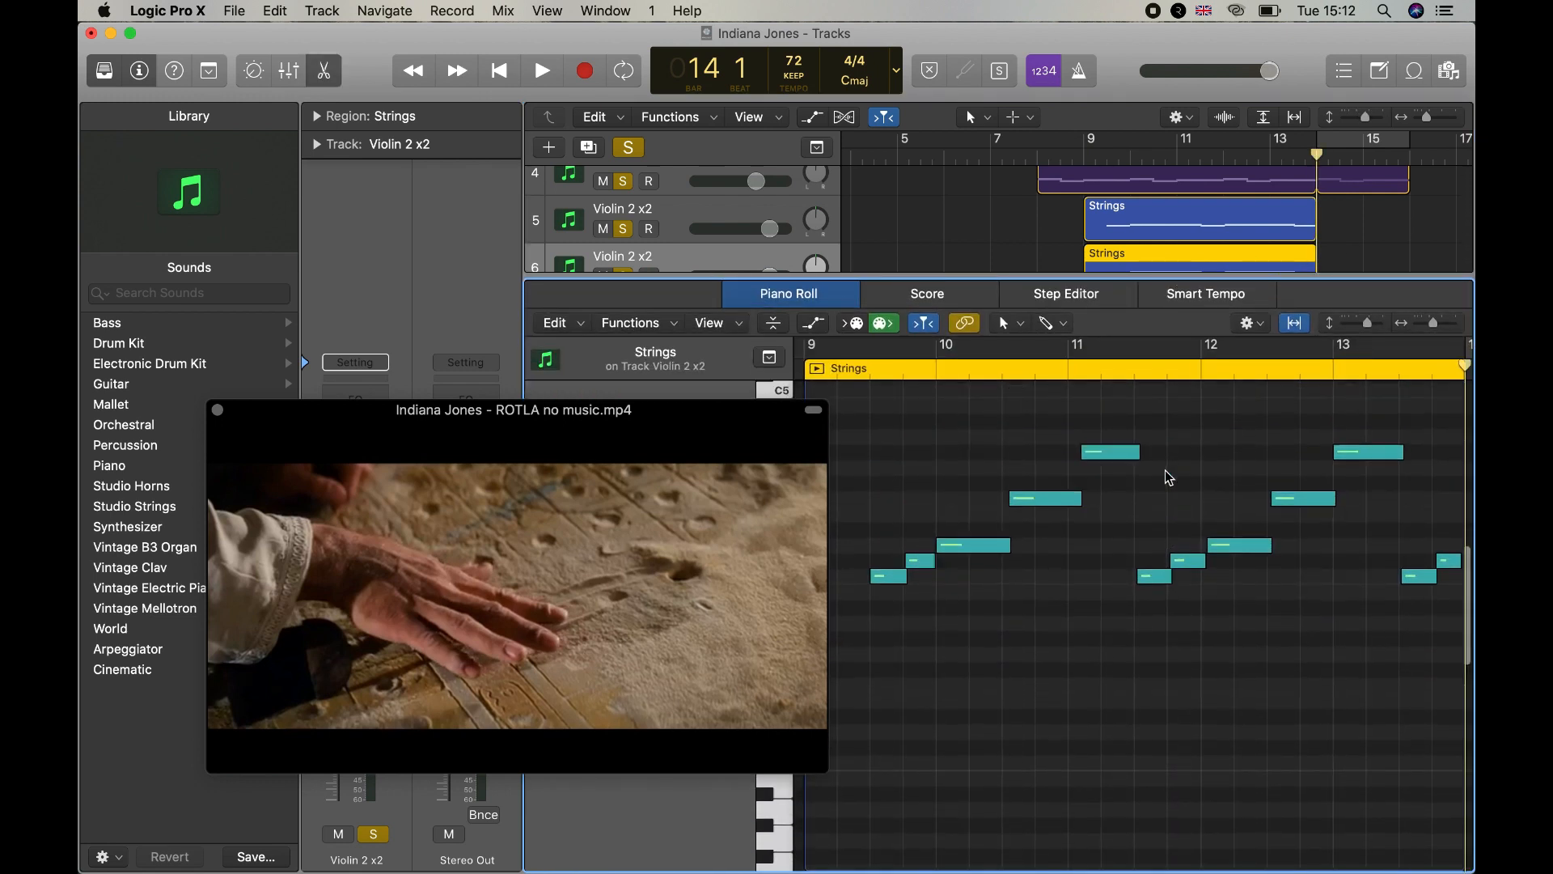
scroll(1168, 477, "up", 2)
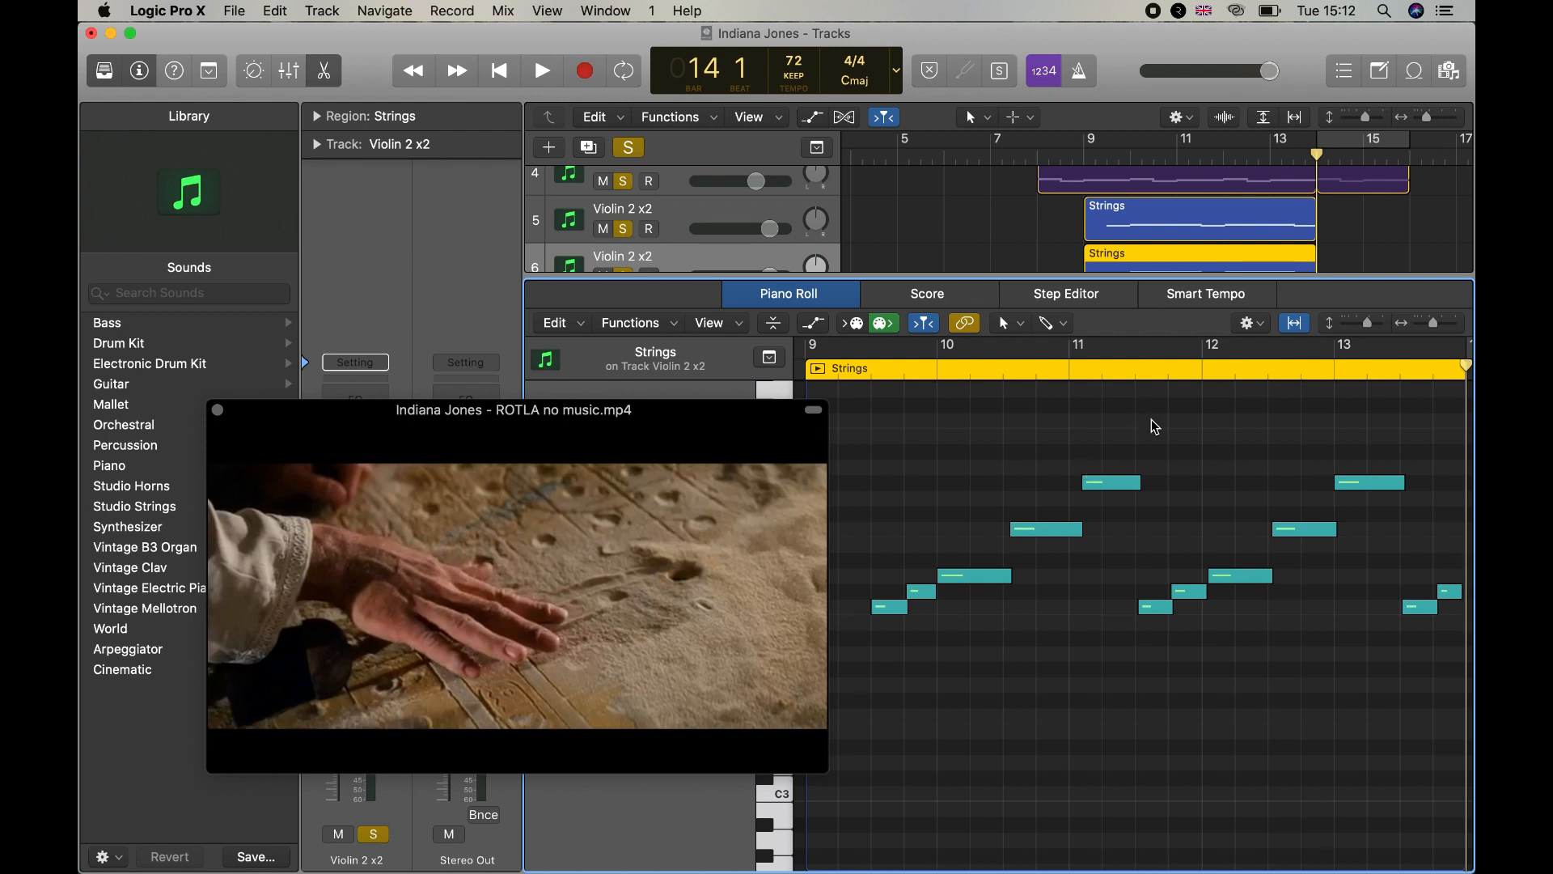
Transpose all notes of the copied Strings region down one octave so the first note is C3, and play from bar 9
key("super+a")
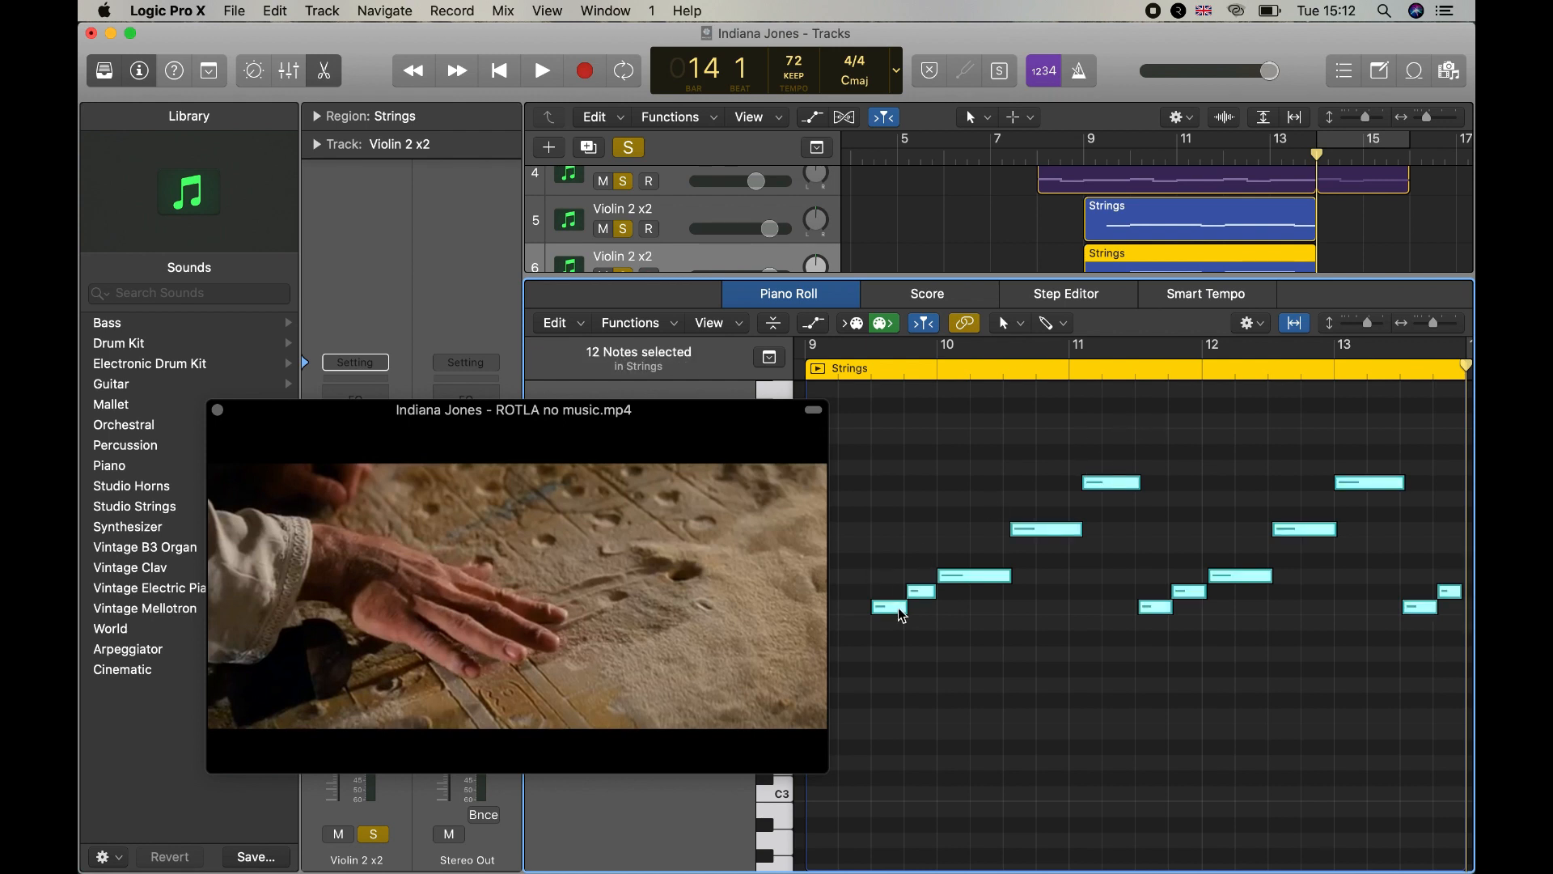
left_click_drag(897, 608, 902, 420)
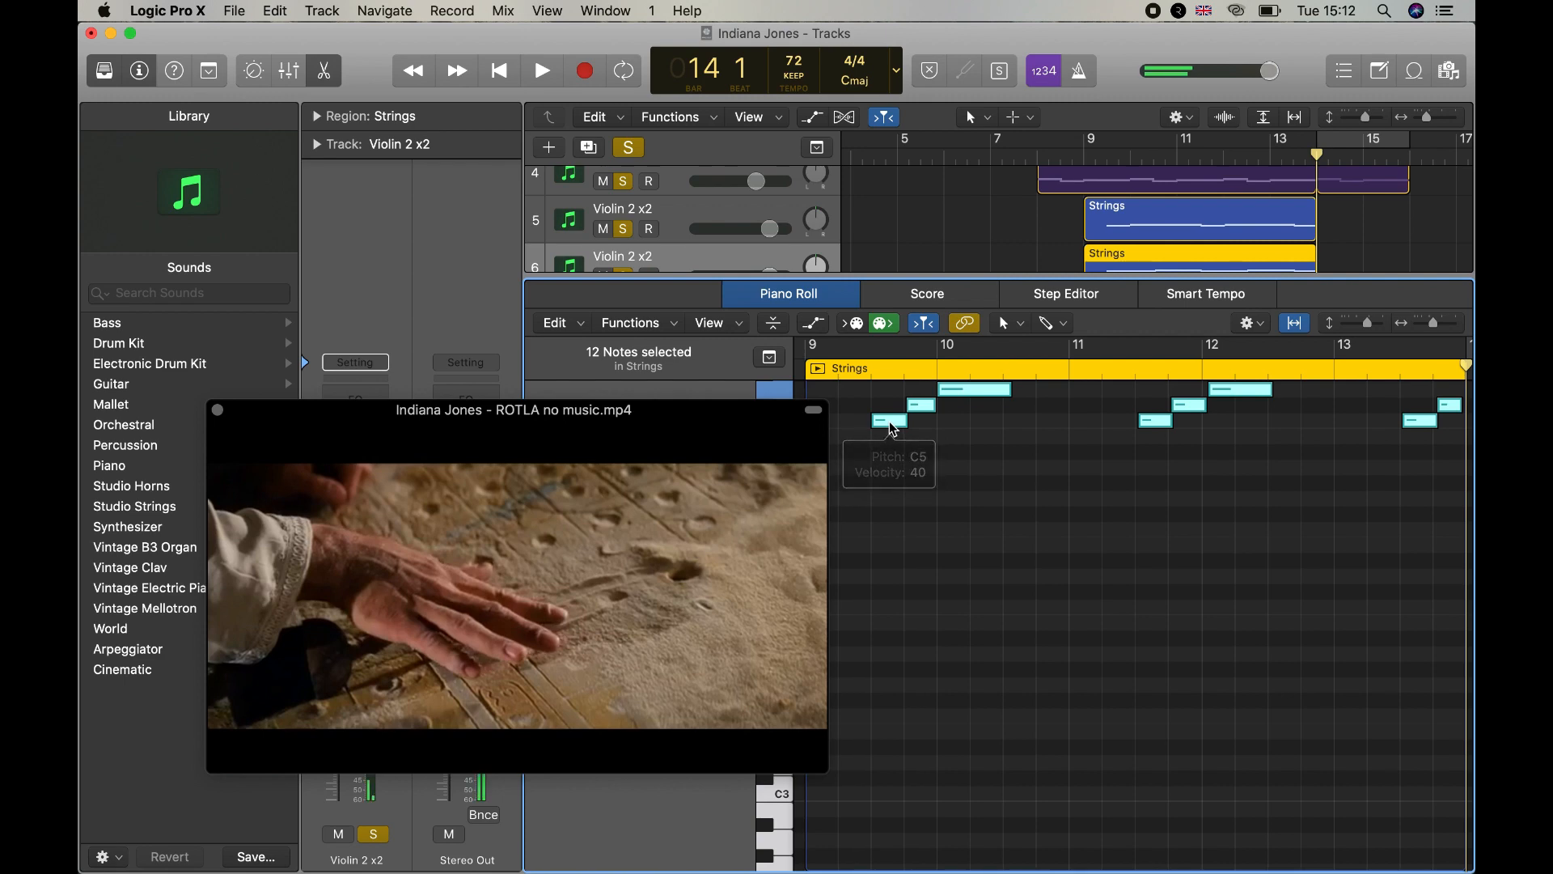
left_click_drag(899, 420, 893, 794)
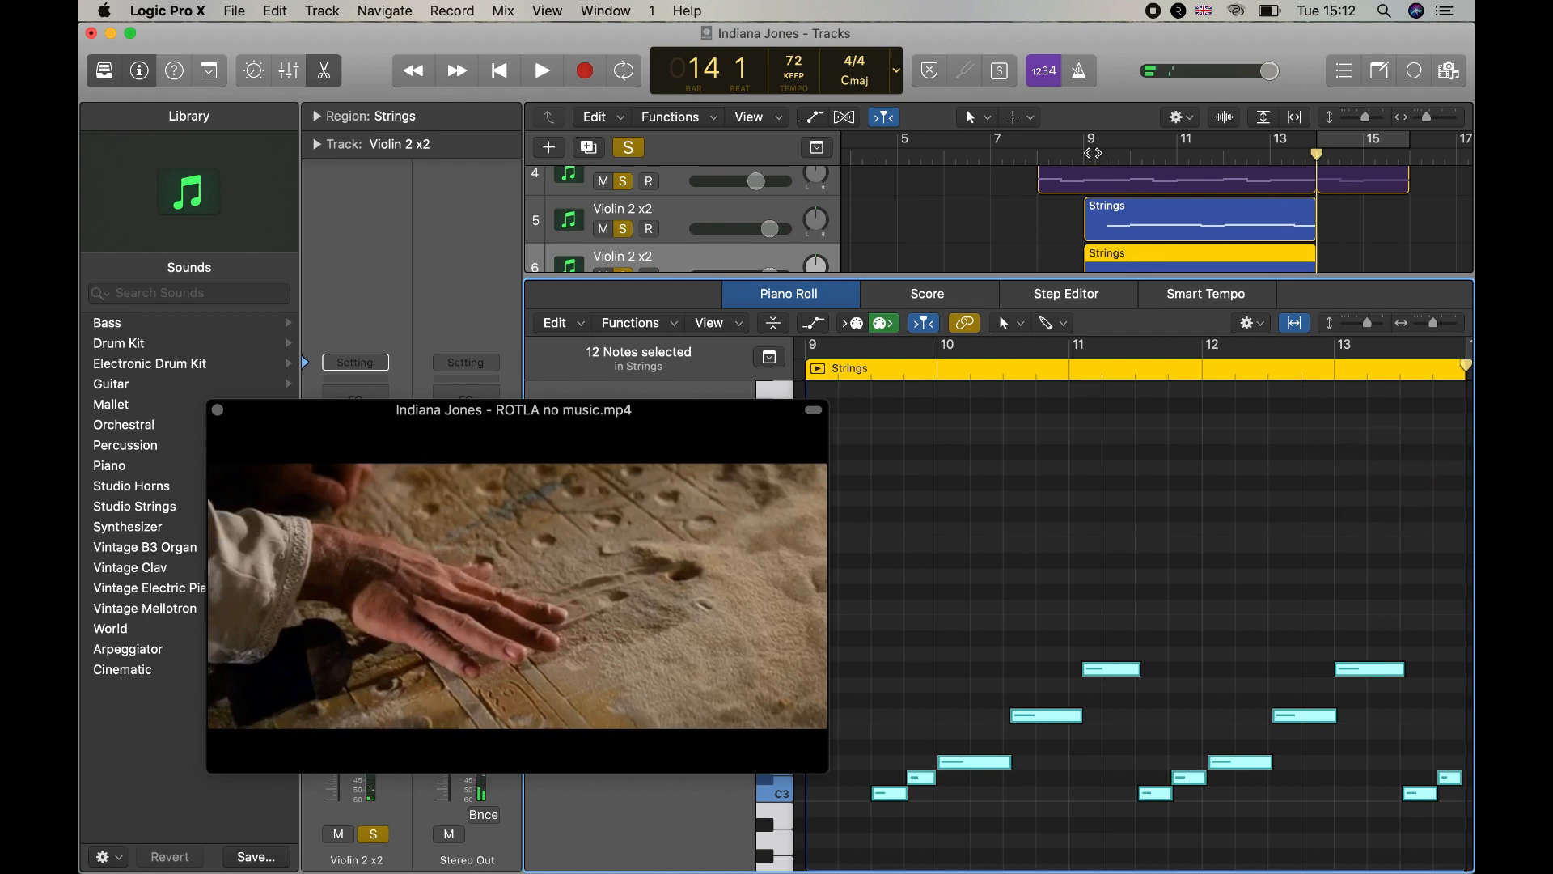
left_click(1092, 152)
key("space")
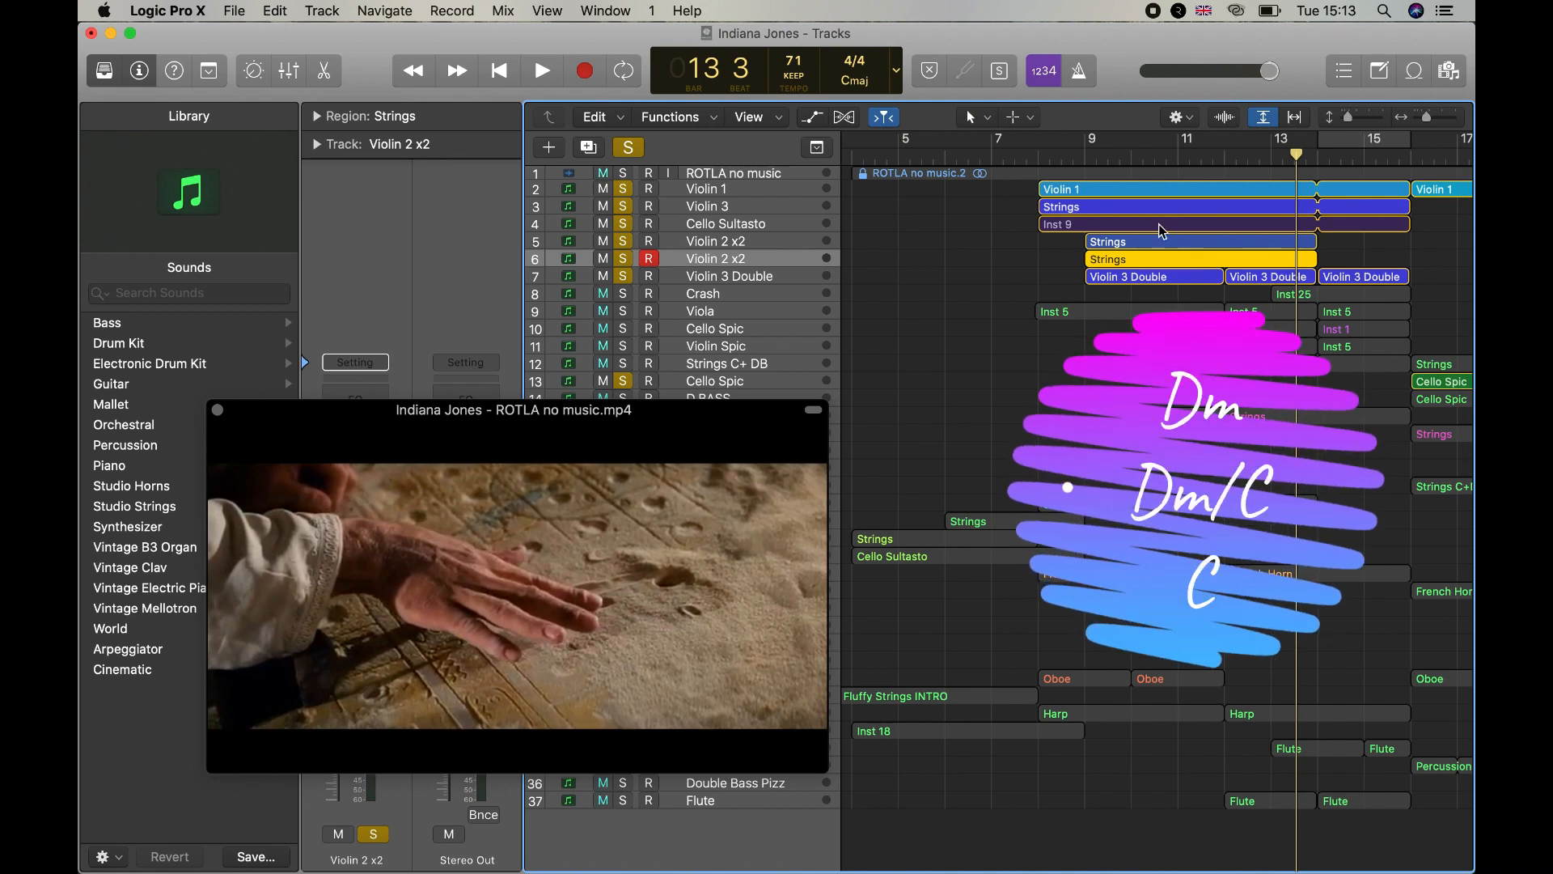
Turn off vertical auto zoom and solo the Viola, Cello Spic and Violin Spic tracks
left_click(1264, 119)
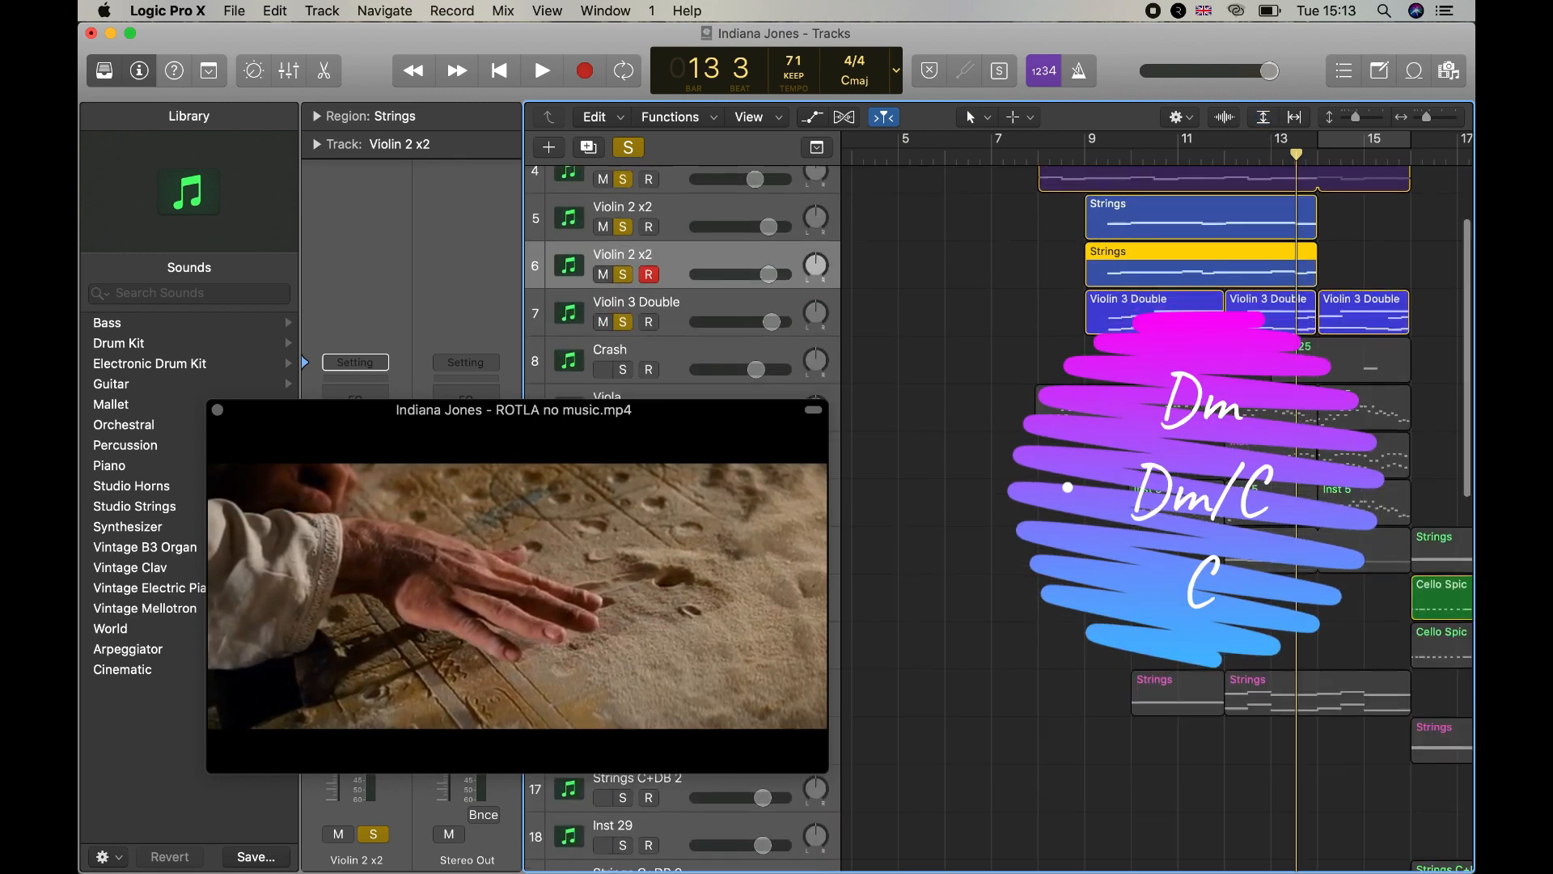
scroll(704, 285, "down", 3)
scroll(723, 220, "down", 1)
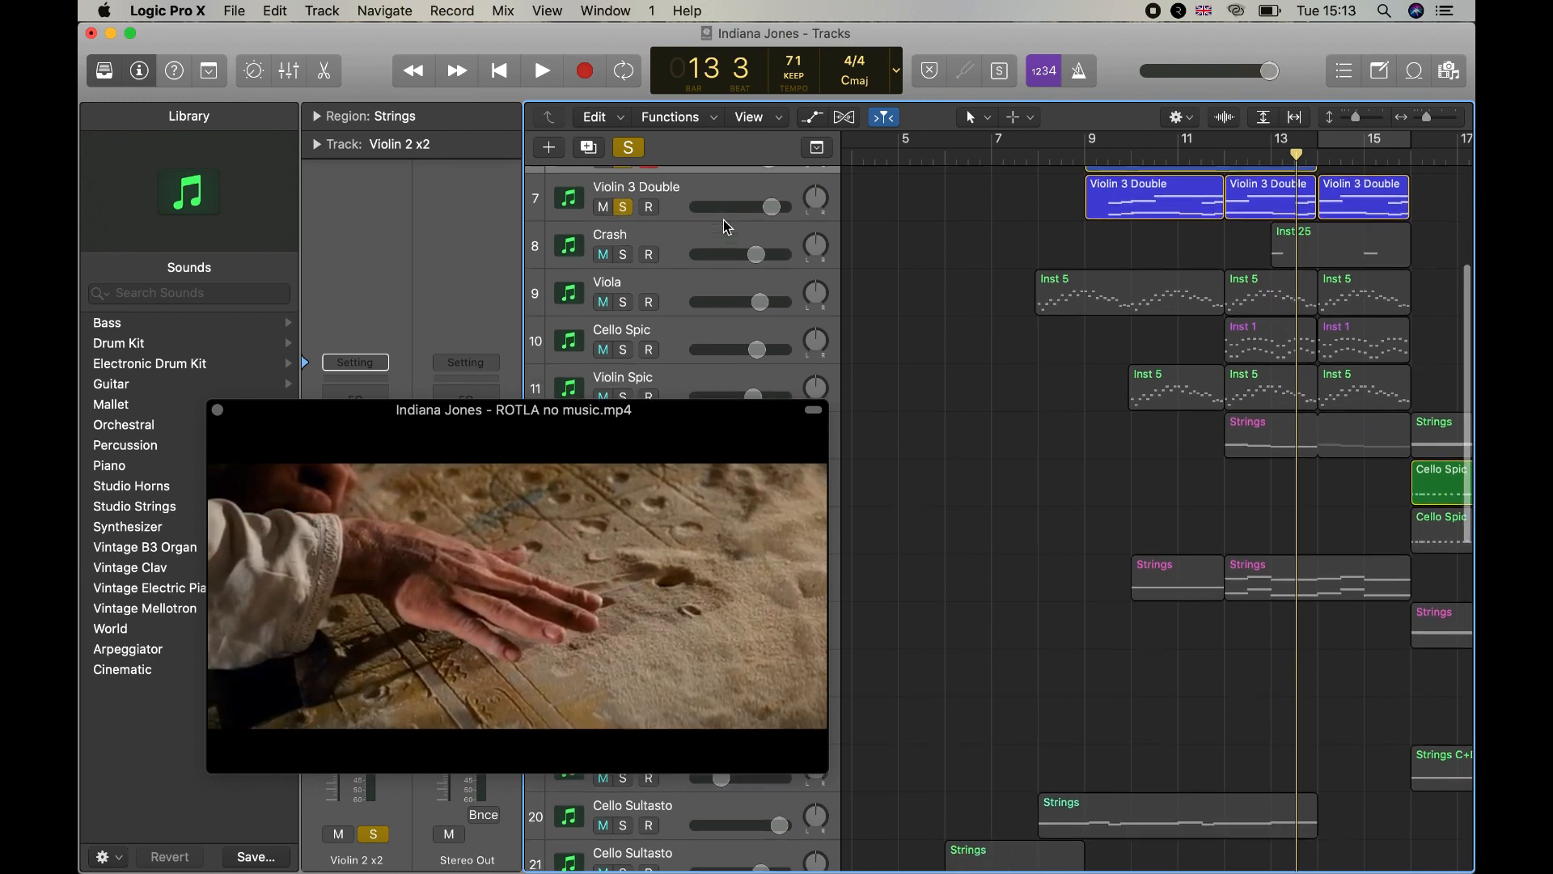
left_click(652, 274)
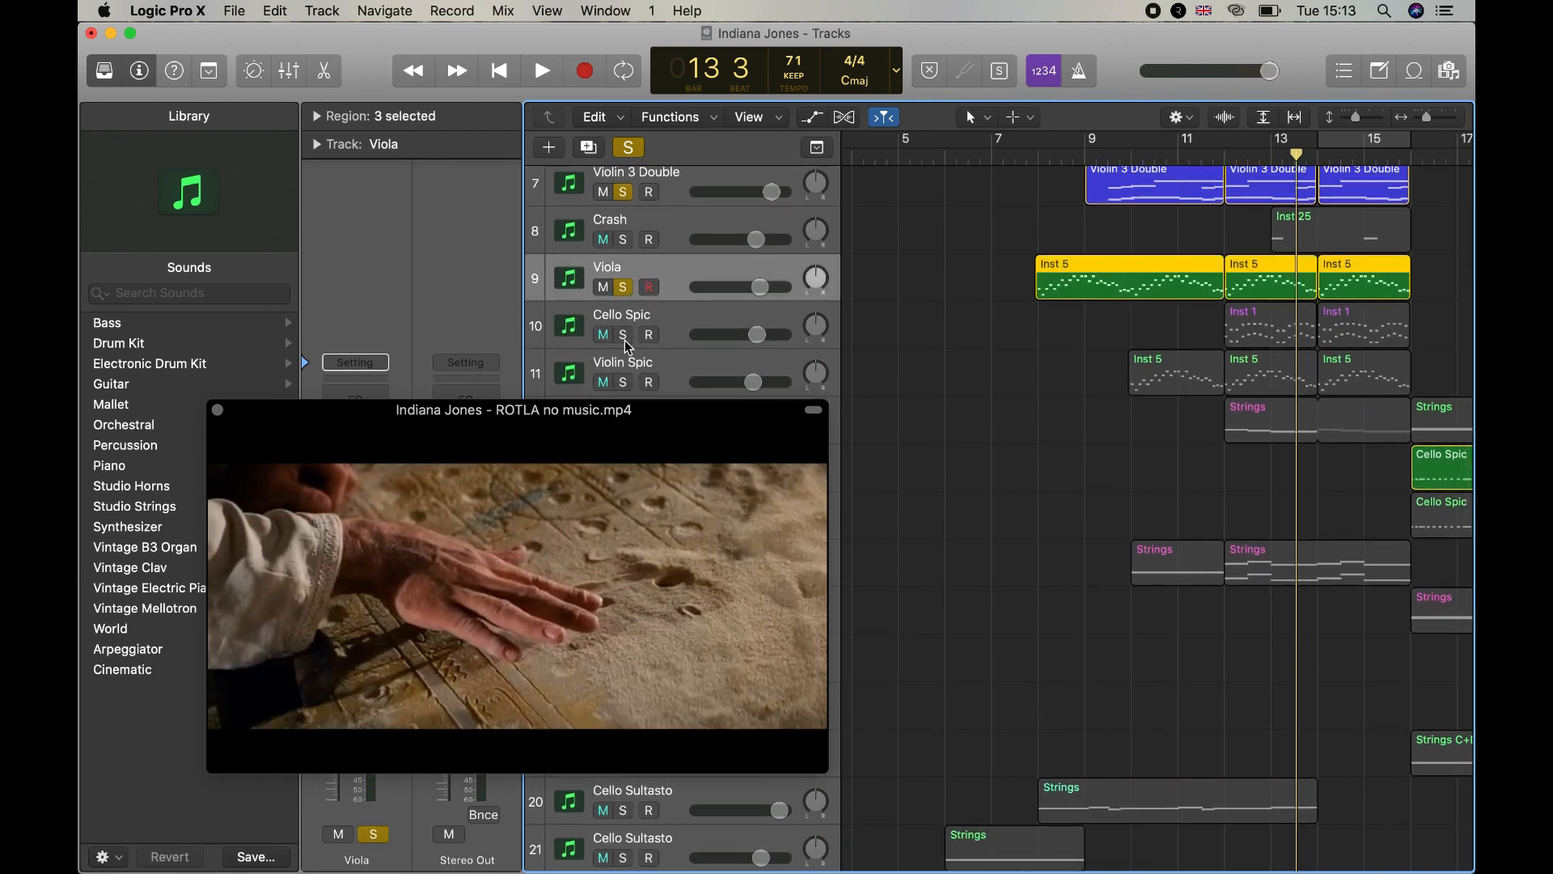
left_click(626, 339)
scroll(629, 346, "down", 3)
left_click(623, 318)
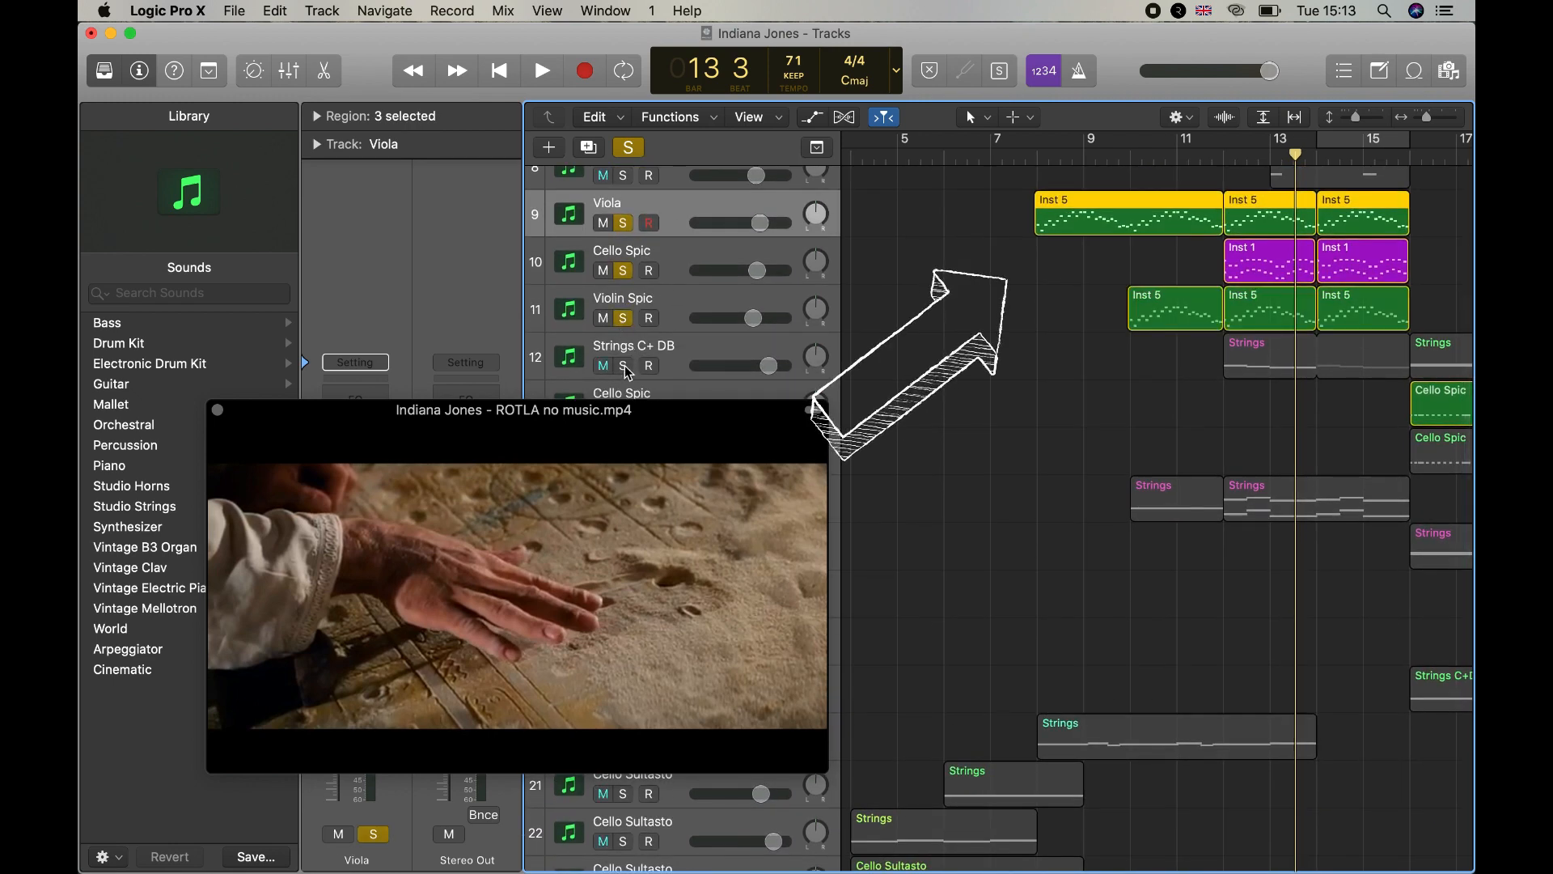
Solo the Strings C+ DB track and the Strings C+DB 2 track in row 15, and play the passage from about bar 8
left_click(625, 367)
scroll(1004, 392, "down", 3)
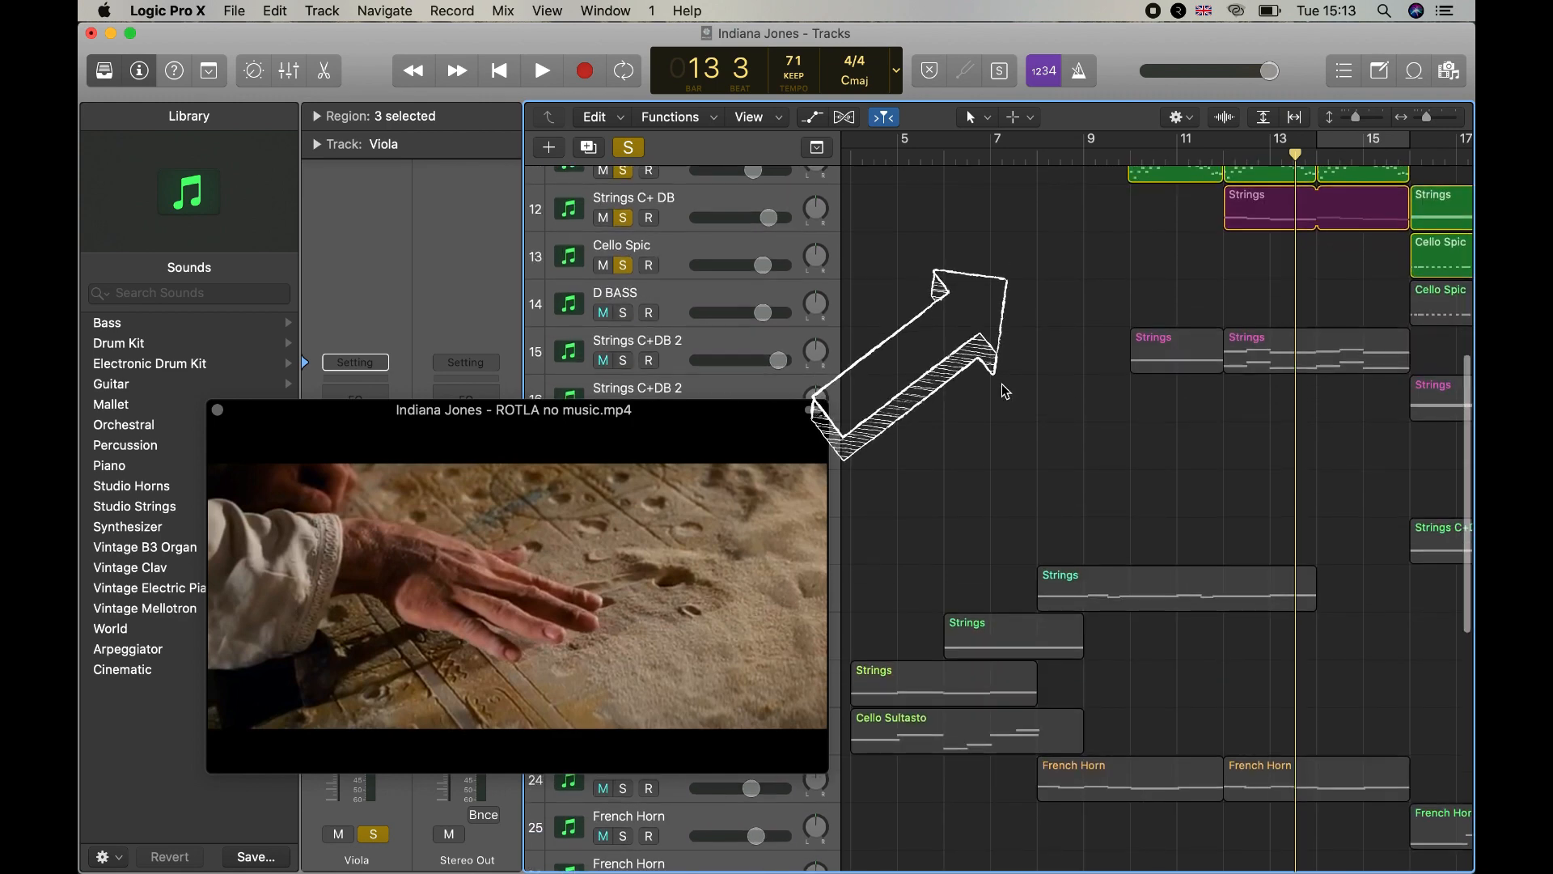
left_click(625, 361)
scroll(626, 361, "up", 4)
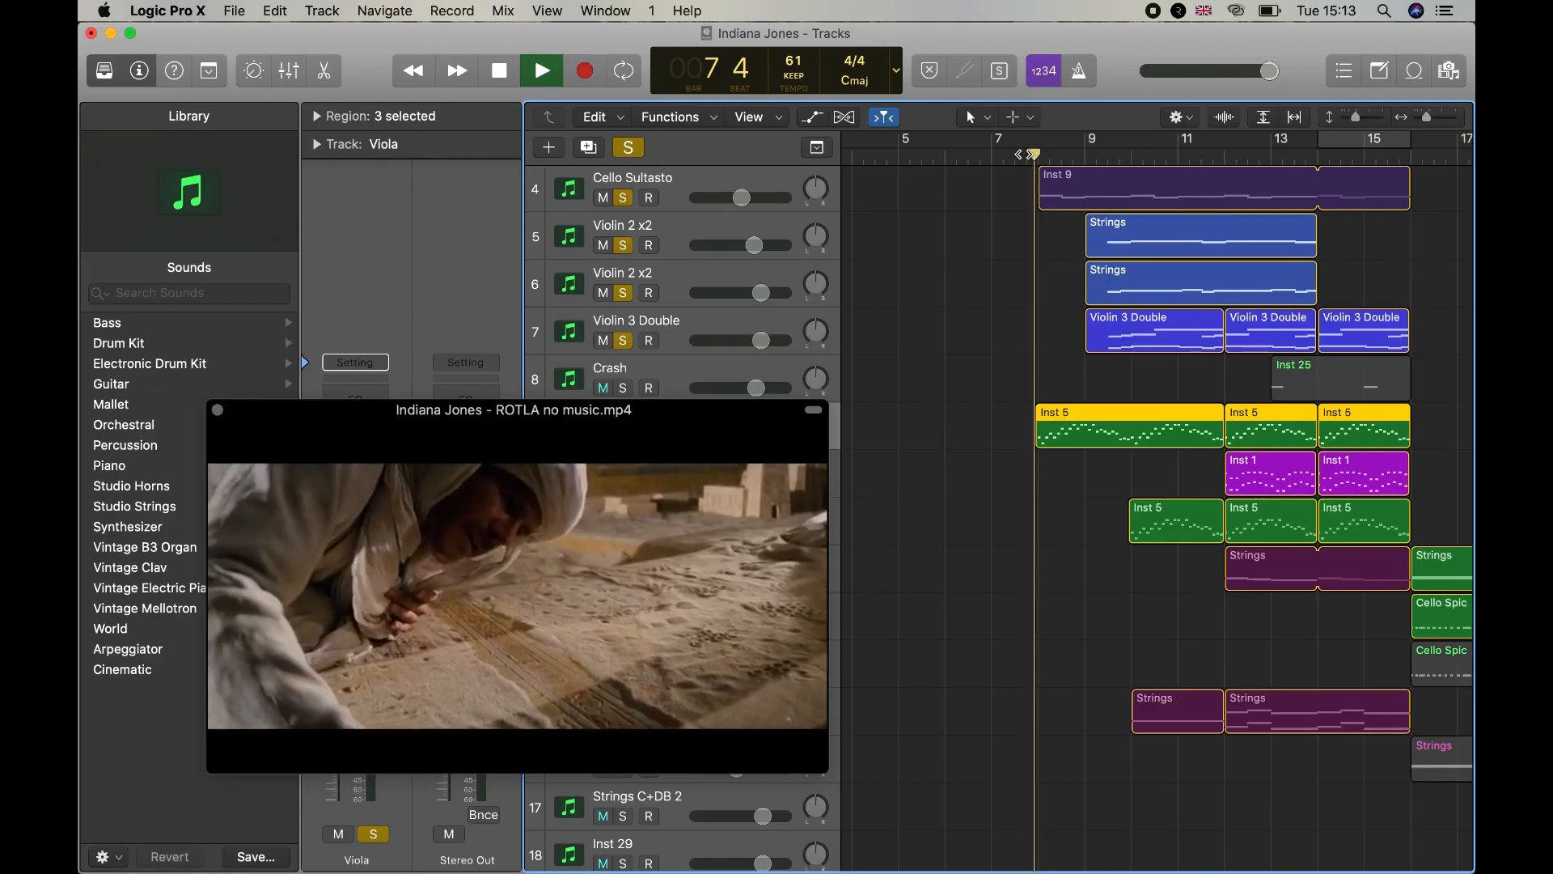
scroll(791, 352, "down", 2)
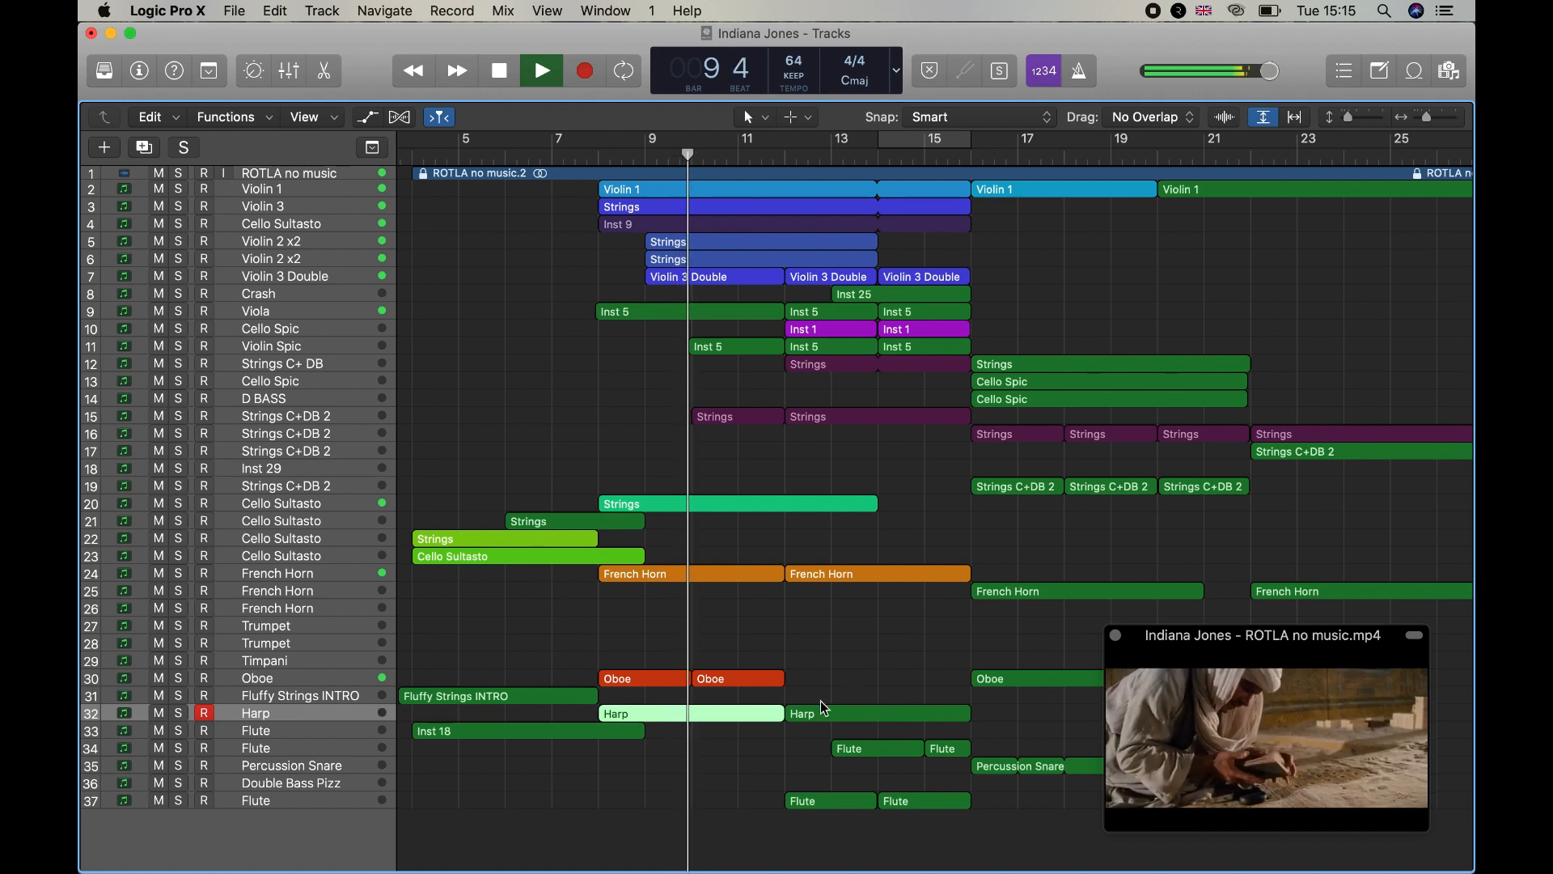
Examine the first Harp region's note runs in the Piano Roll, audition the opening notes at bar 8, and close the editor
double_click(757, 716)
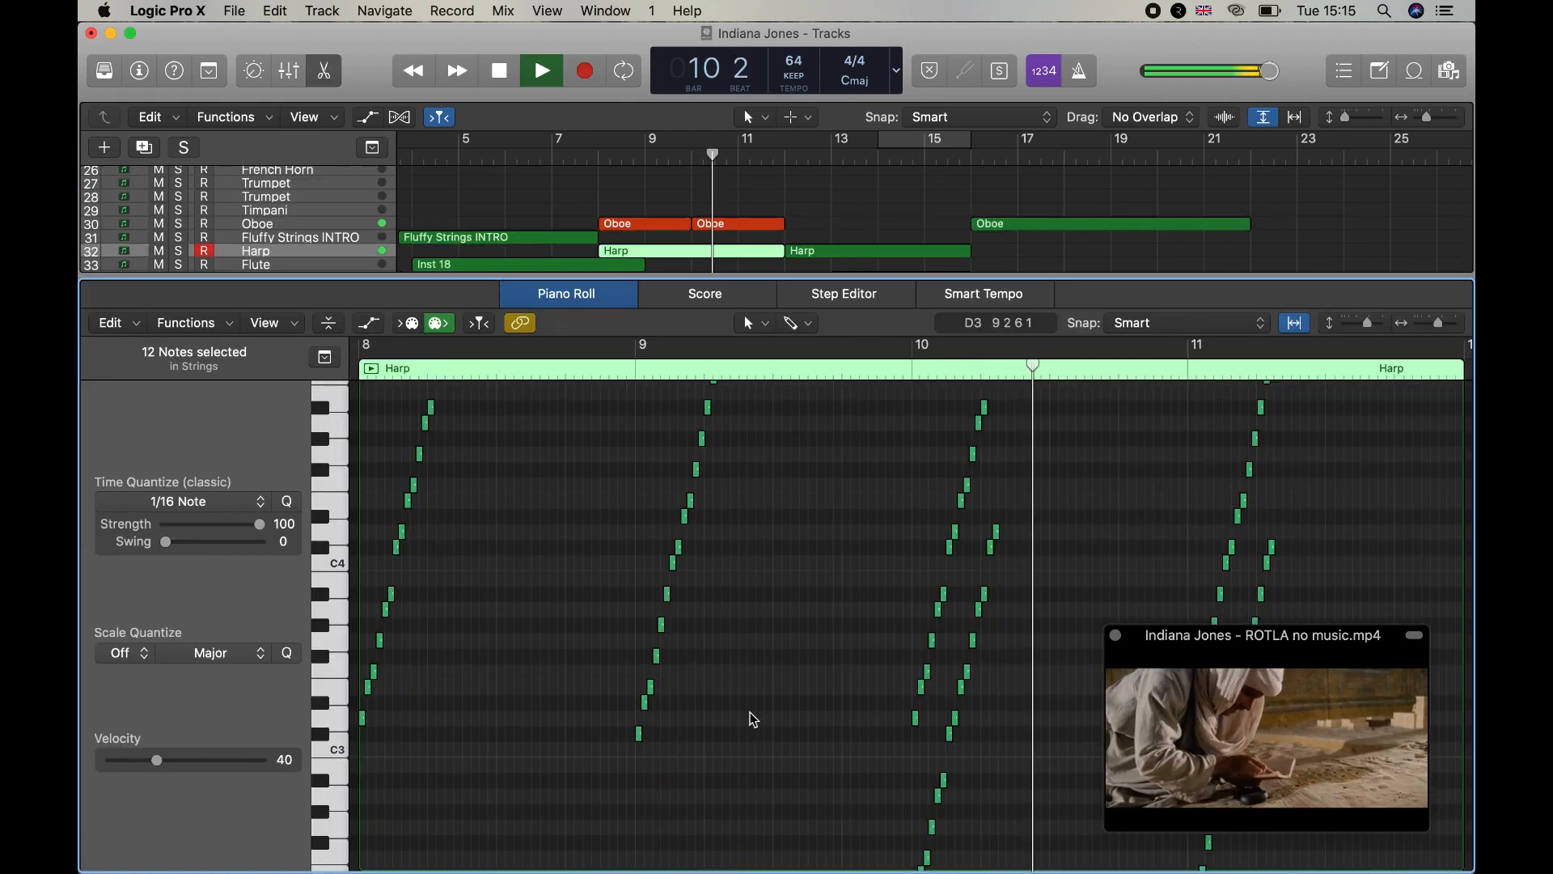
scroll(753, 718, "right", 4)
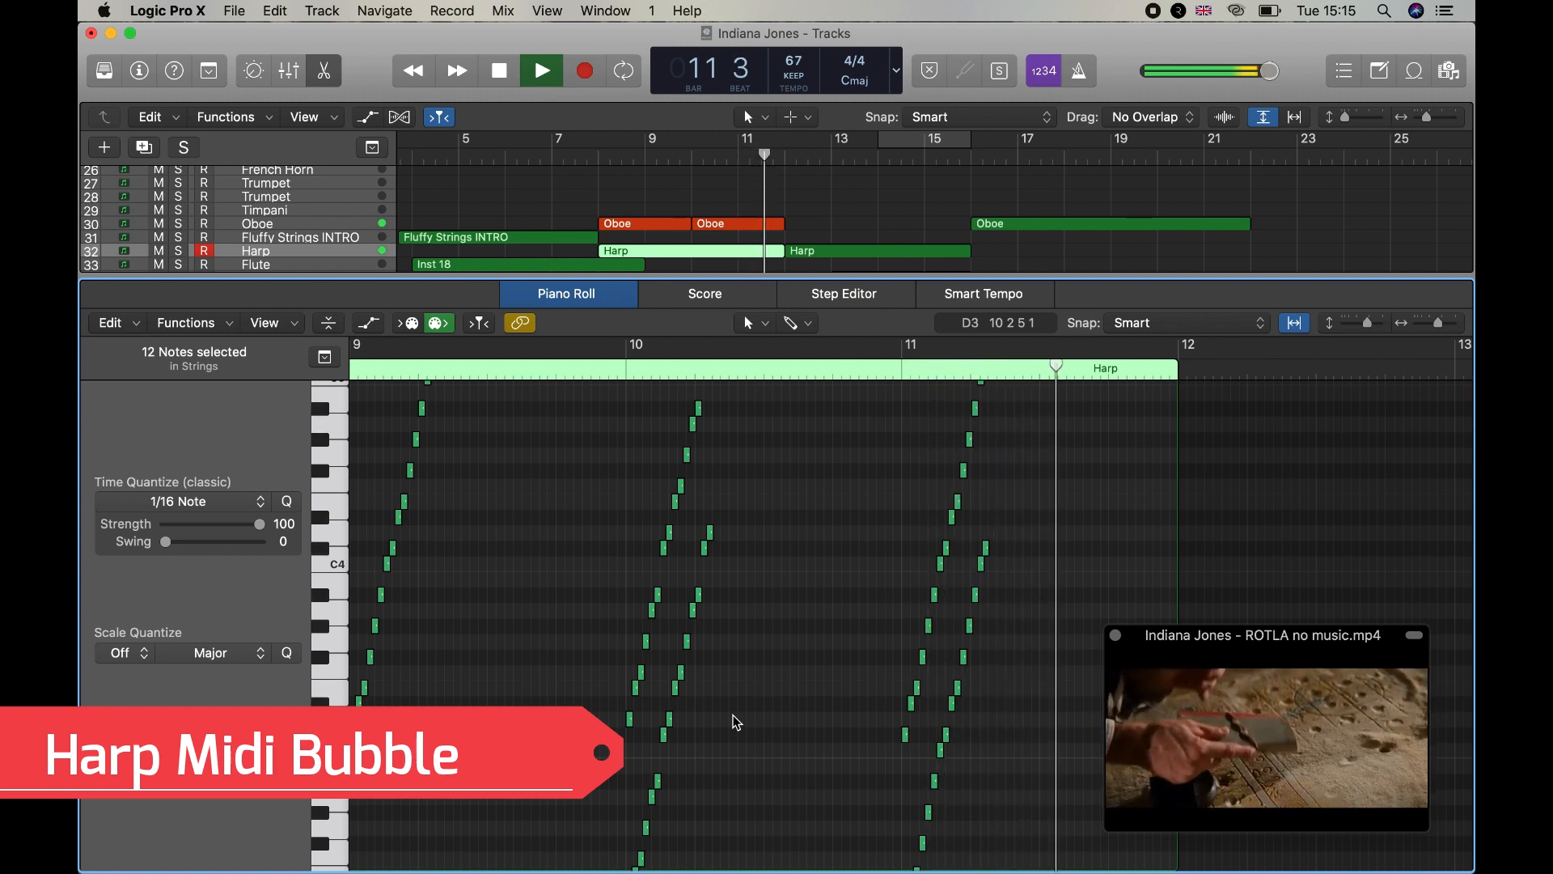
key("space")
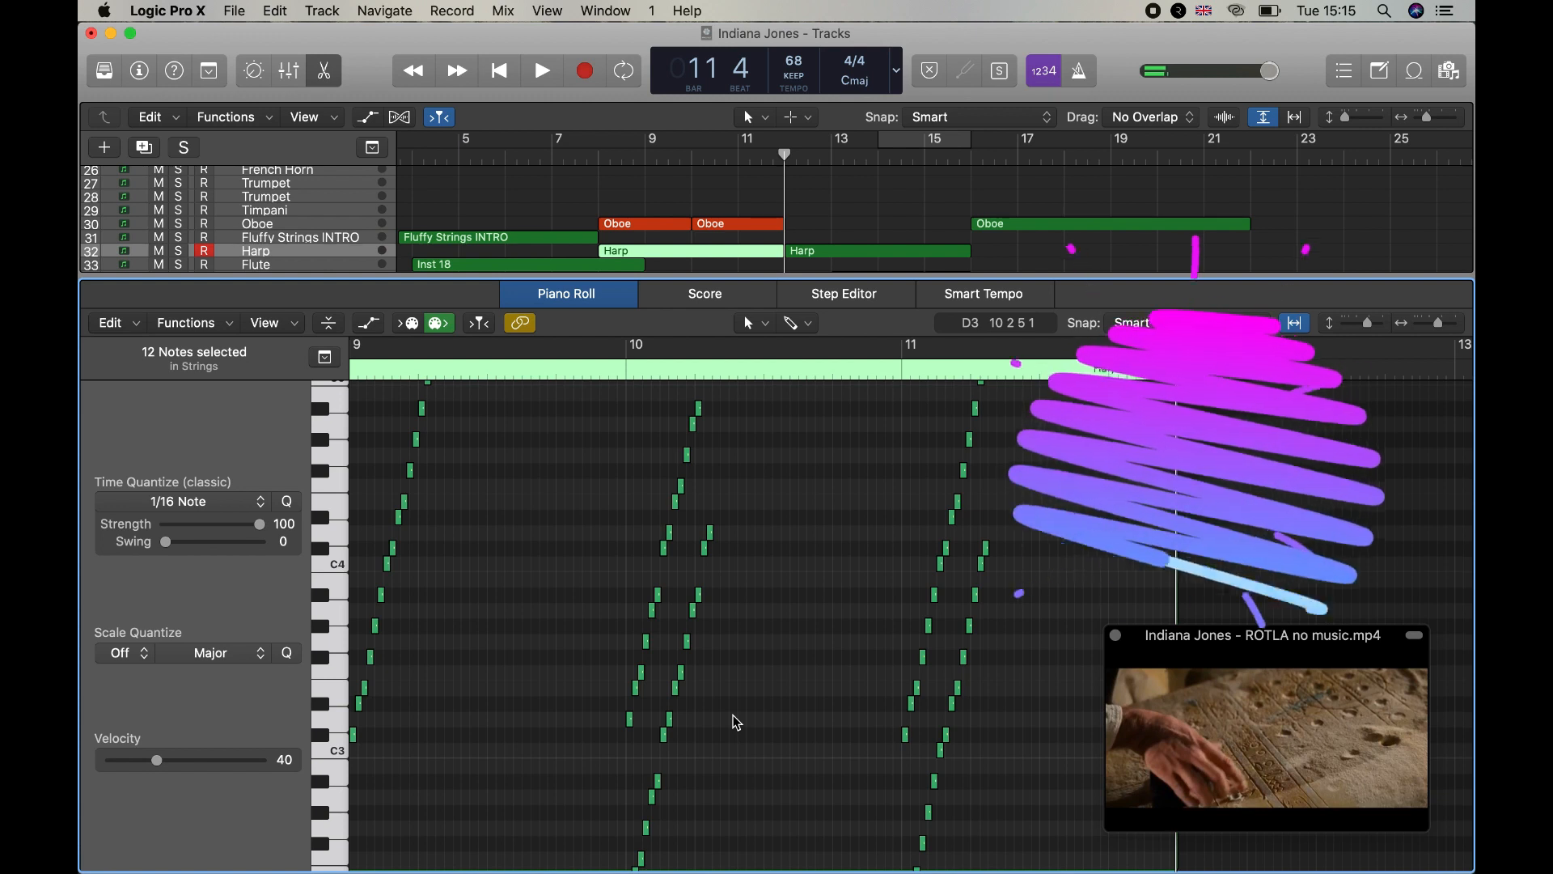
scroll(652, 654, "left", 5)
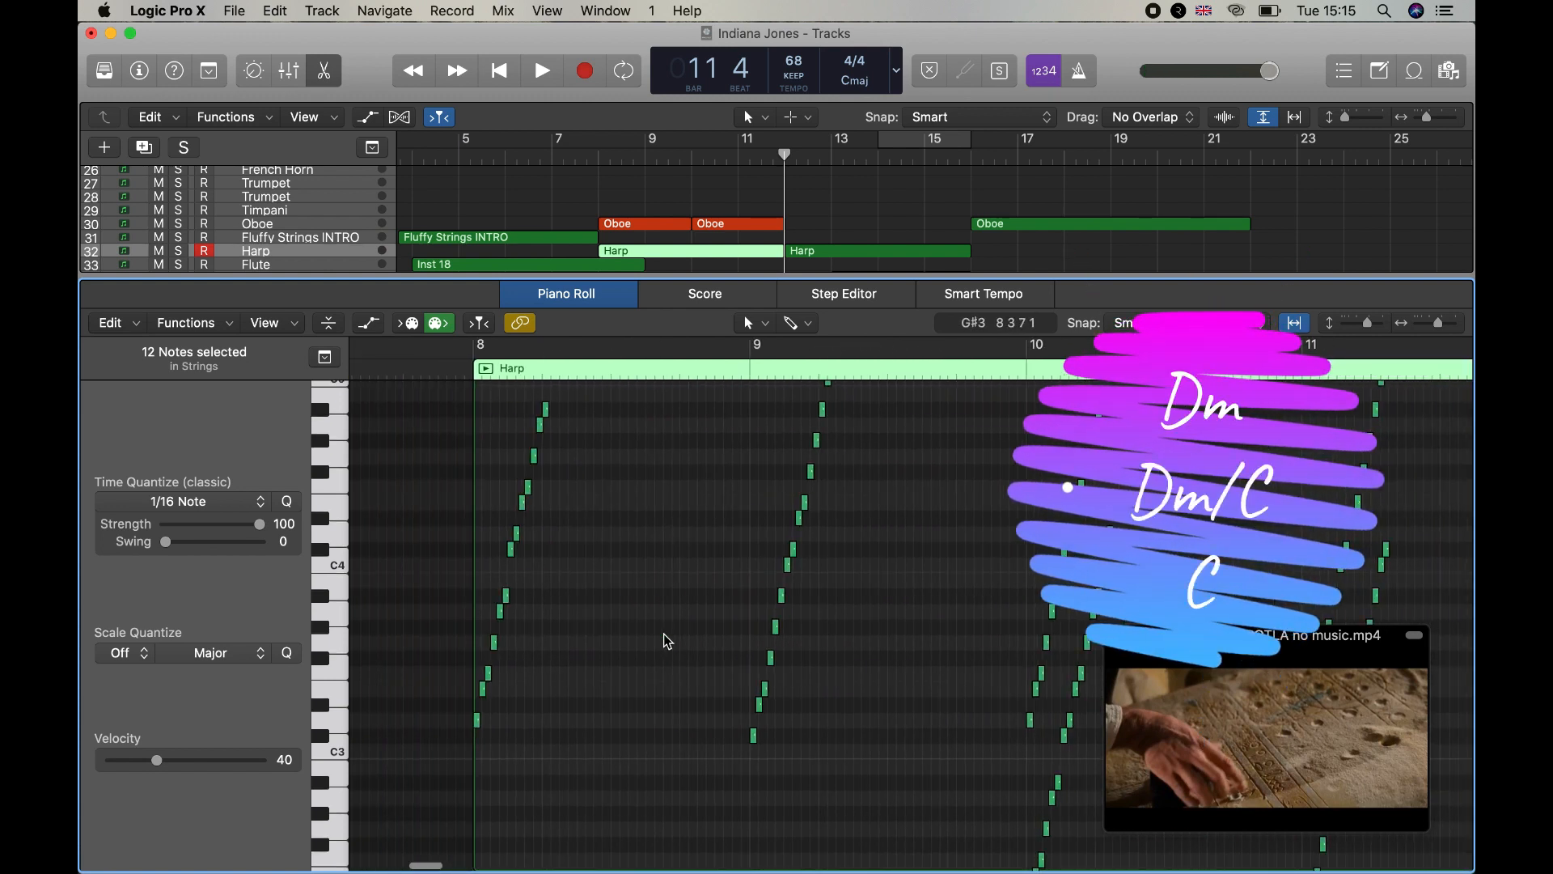
mouse_move(497, 414)
left_mouse_down()
mouse_move(546, 582)
mouse_move(510, 703)
mouse_move(485, 752)
mouse_move(465, 748)
left_mouse_up()
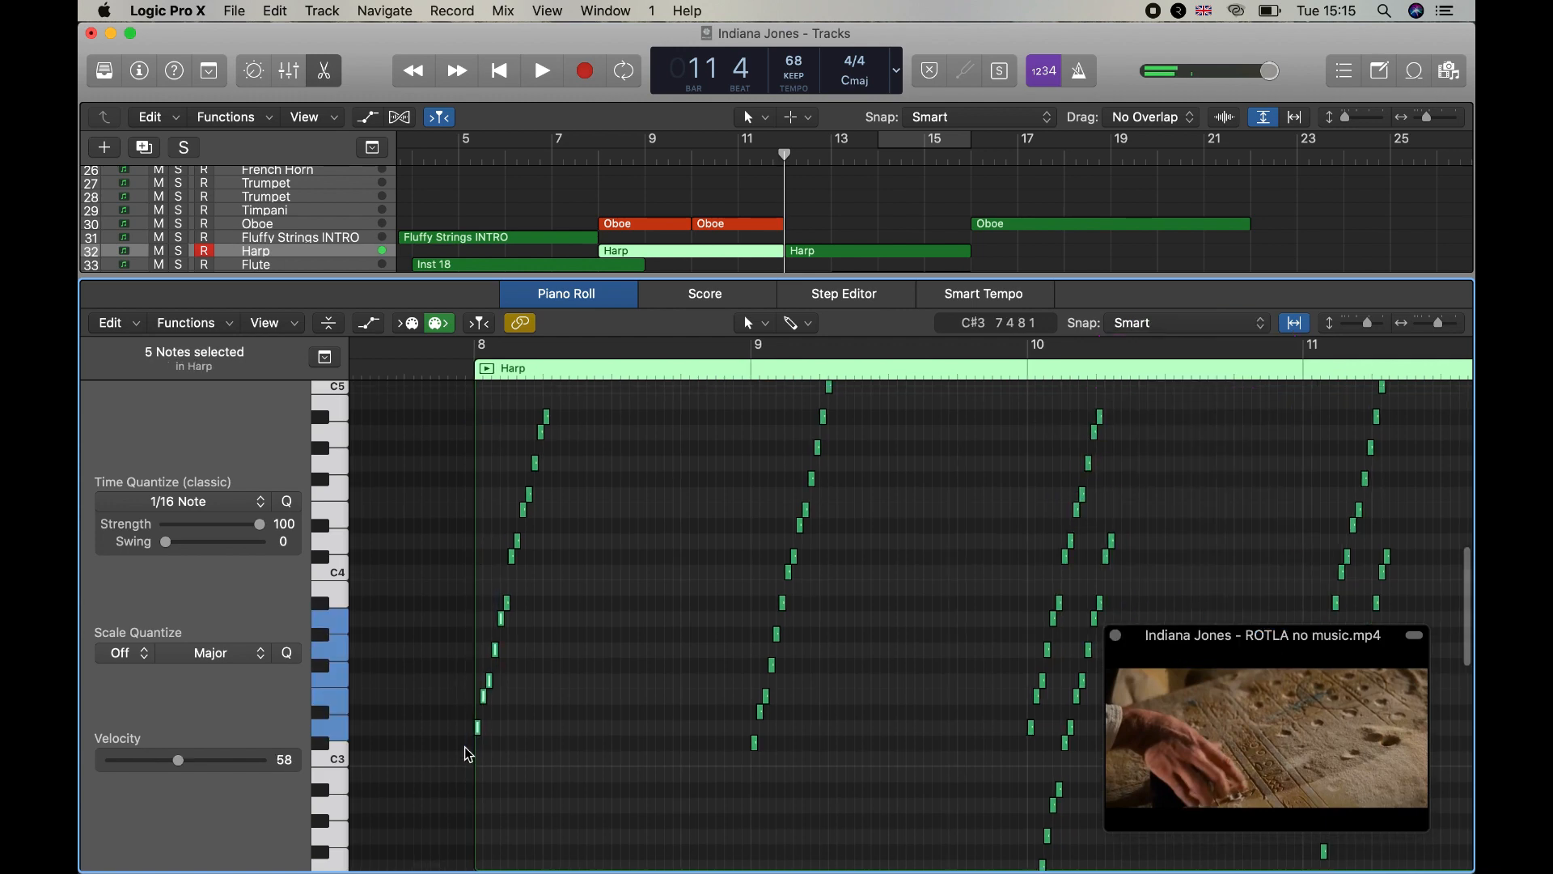
left_click(332, 79)
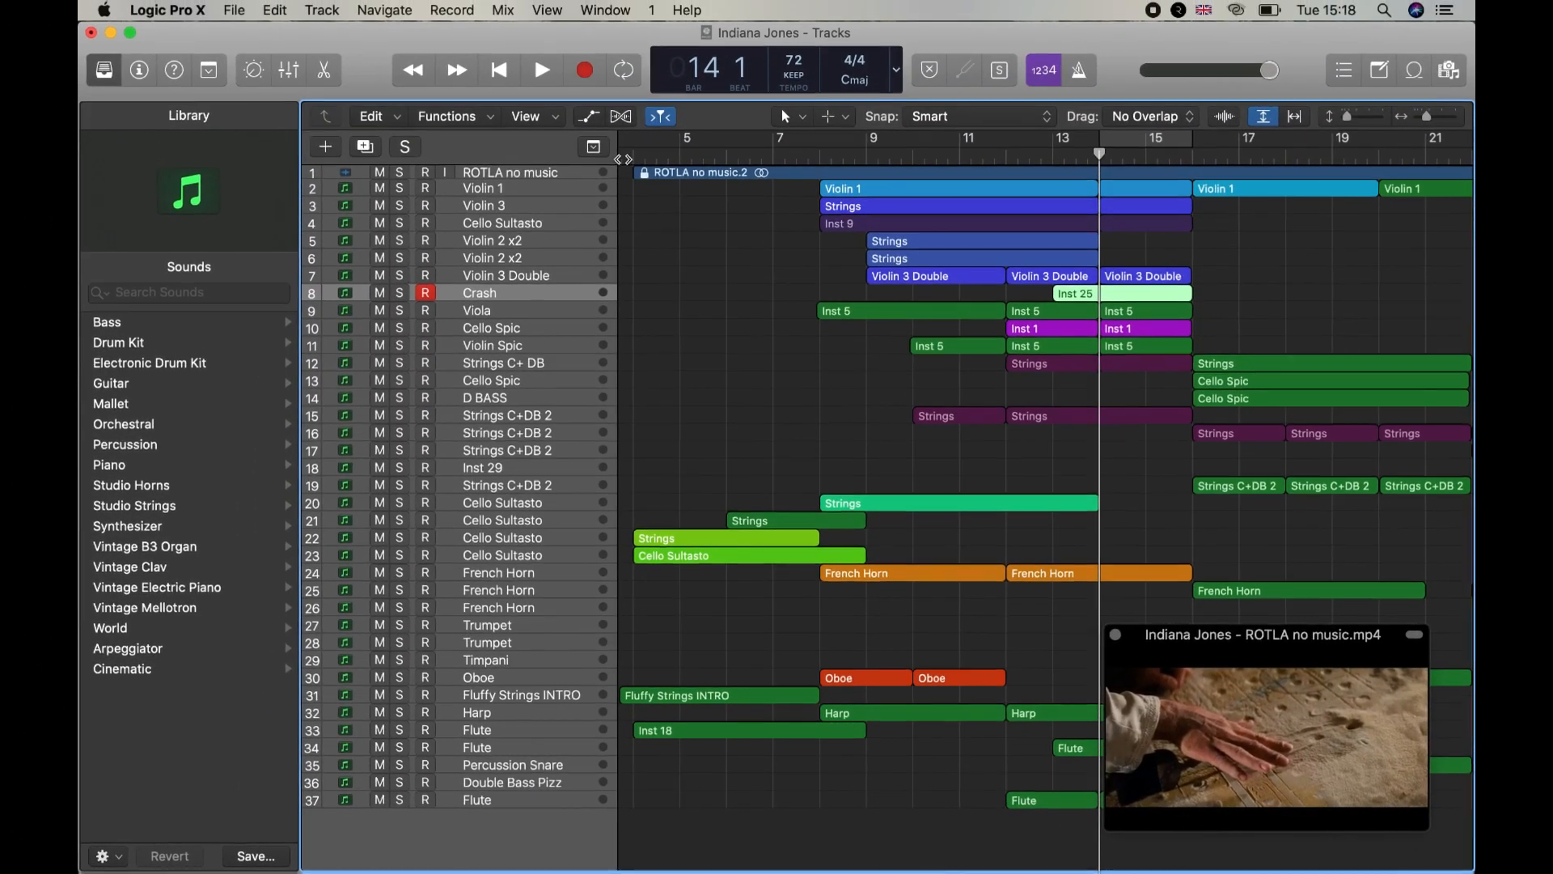
Show the global tracks, move the playhead to bar 8, and examine the tempo curve up to bar 16
left_click(602, 156)
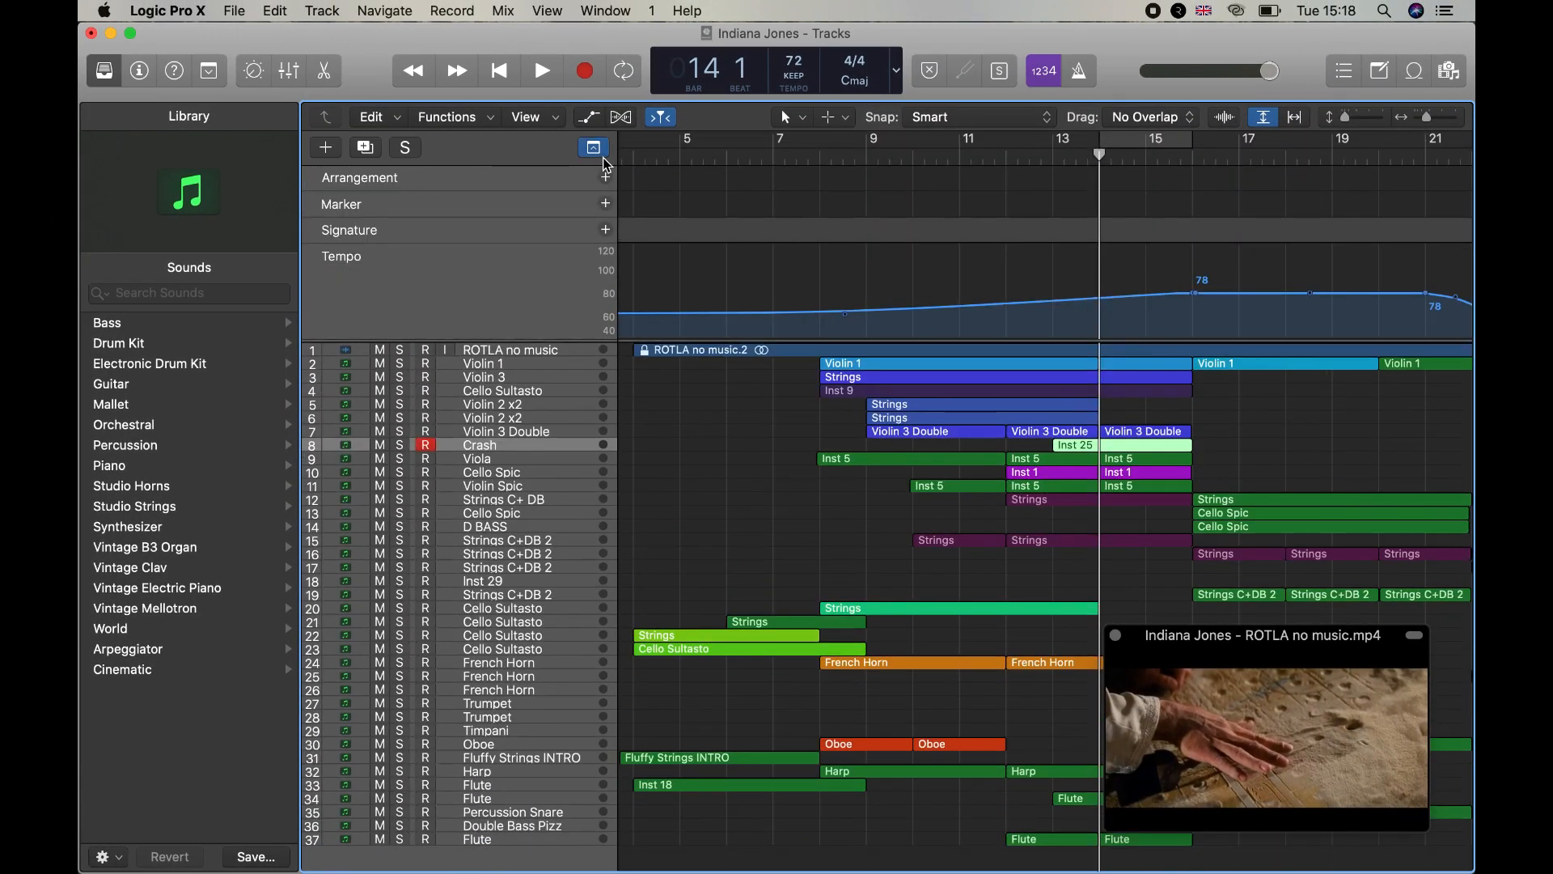
scroll(776, 288, "left", 3)
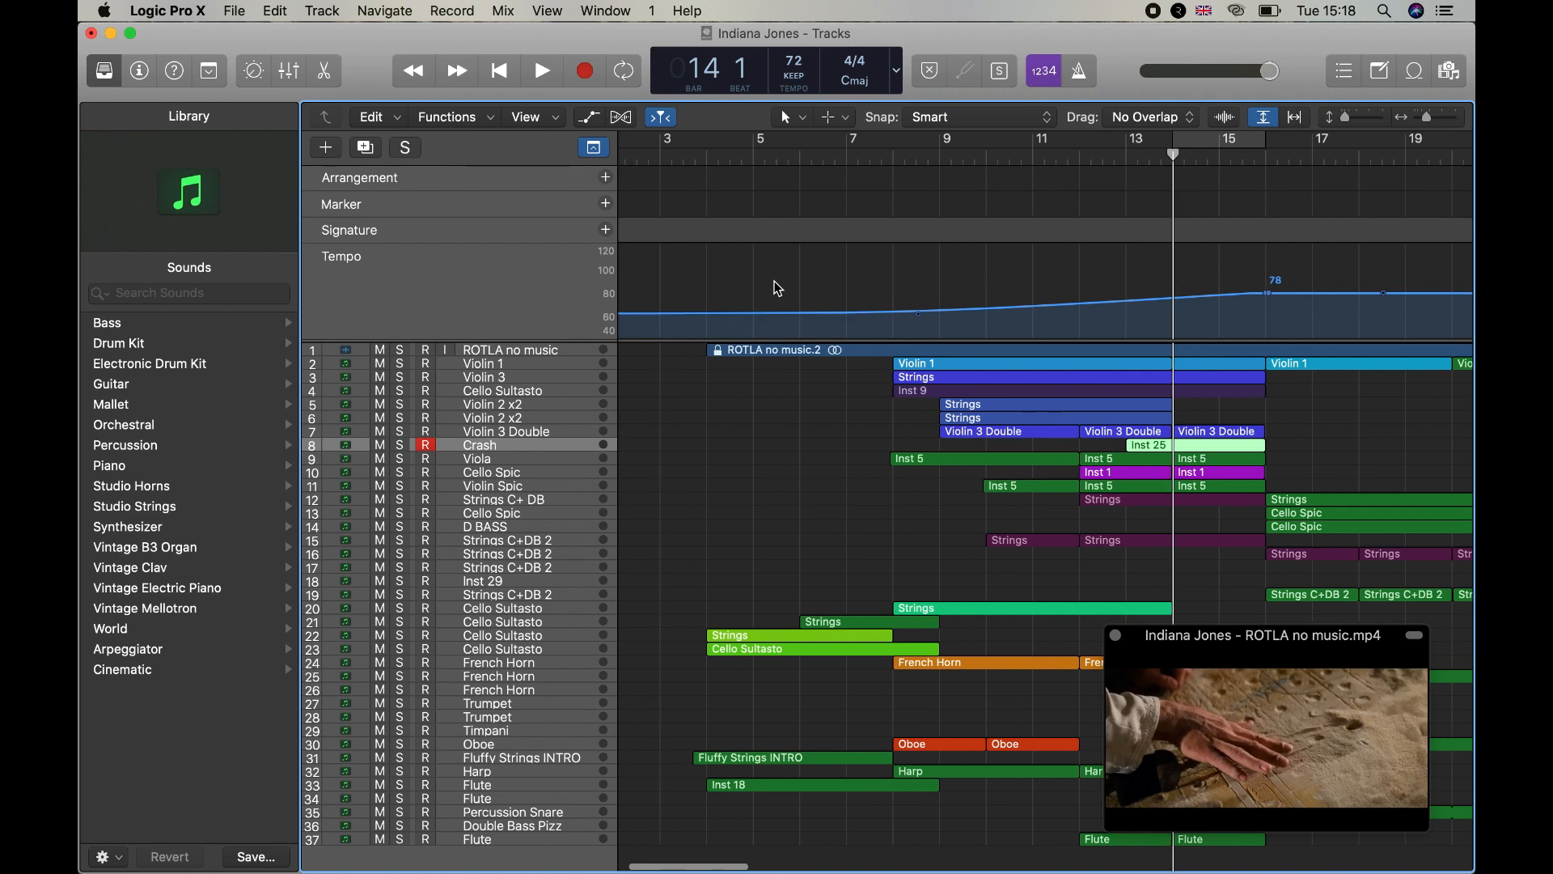
left_click(891, 153)
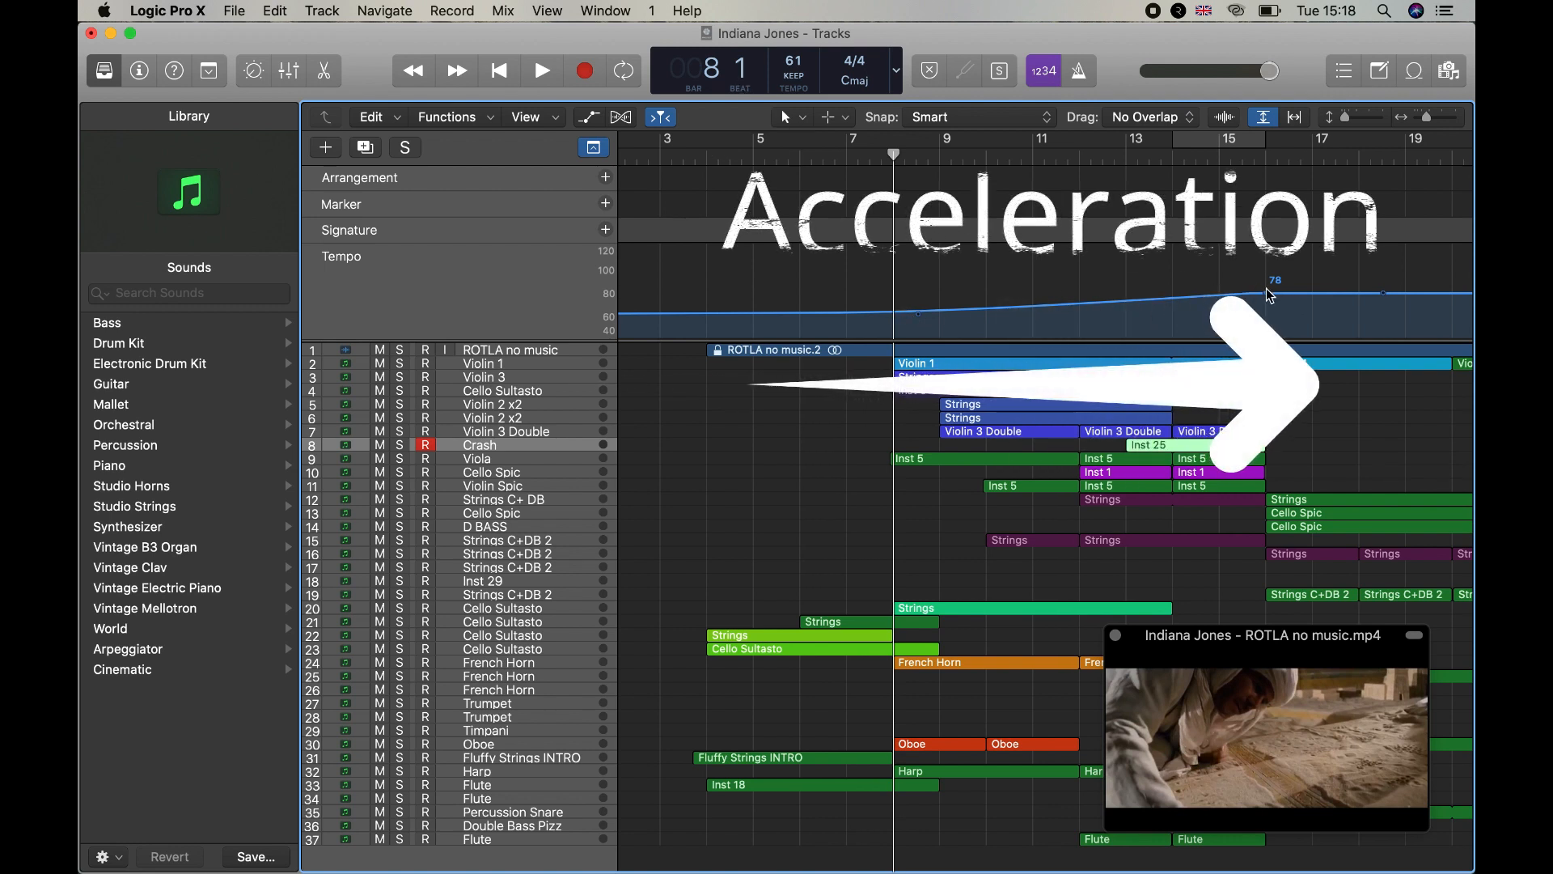
scroll(1268, 295, "right", 3)
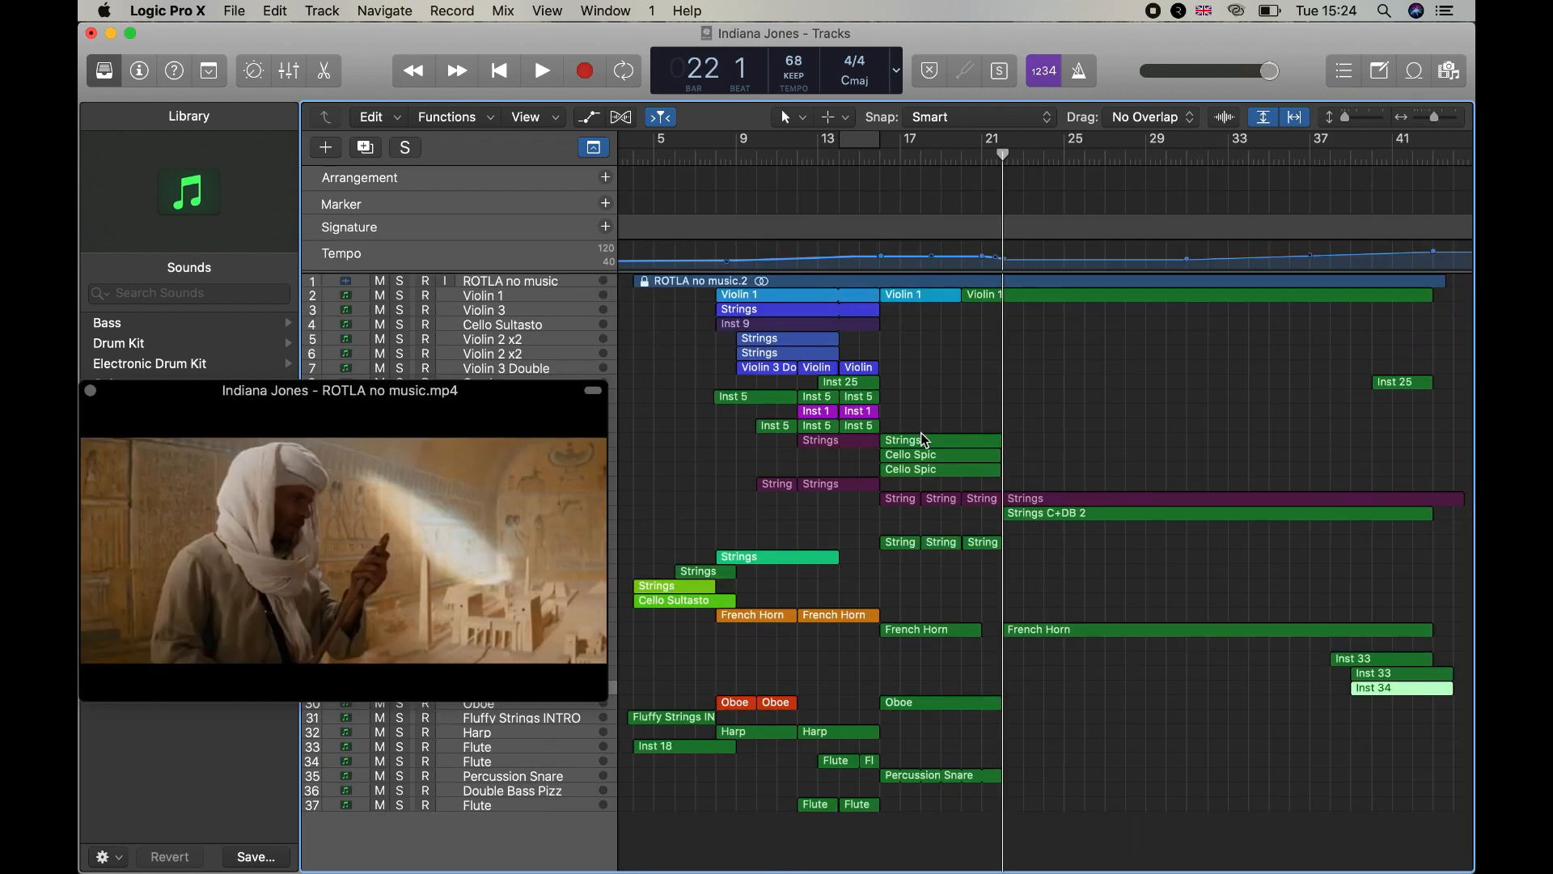
Open the long Strings region starting at bar 22 in the Piano Roll and examine its notes across bars 22 to 30
left_click(1082, 499)
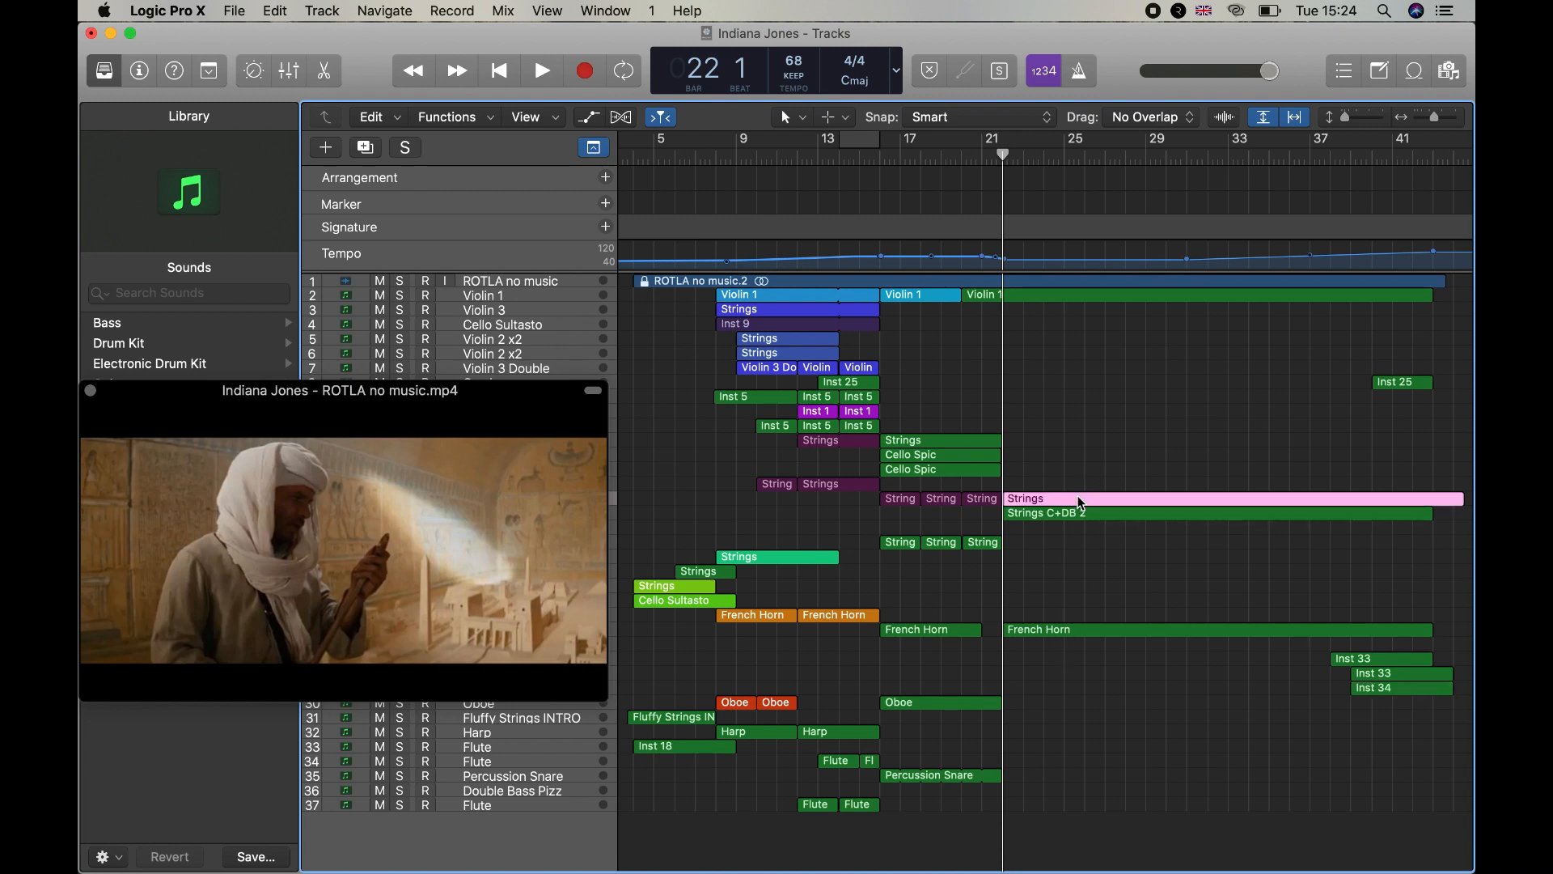
double_click(1083, 502)
scroll(809, 543, "right", 10)
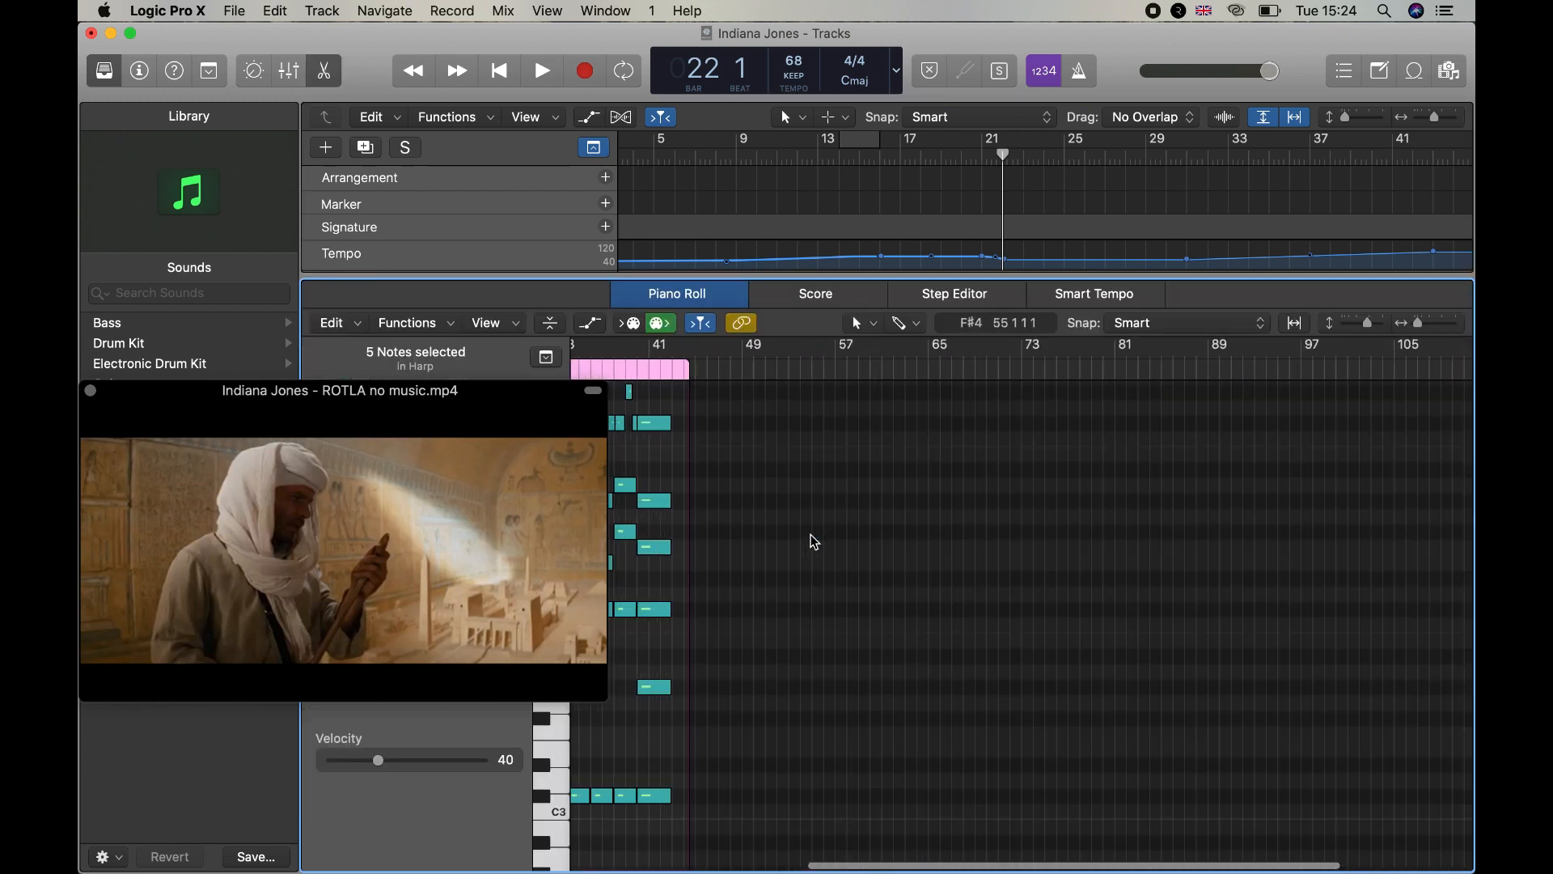
scroll(814, 542, "left", 6)
key("super+Right")
key("super+Right")
key("super+Right")
key("super+Right")
key("super+Right")
scroll(813, 542, "right", 1)
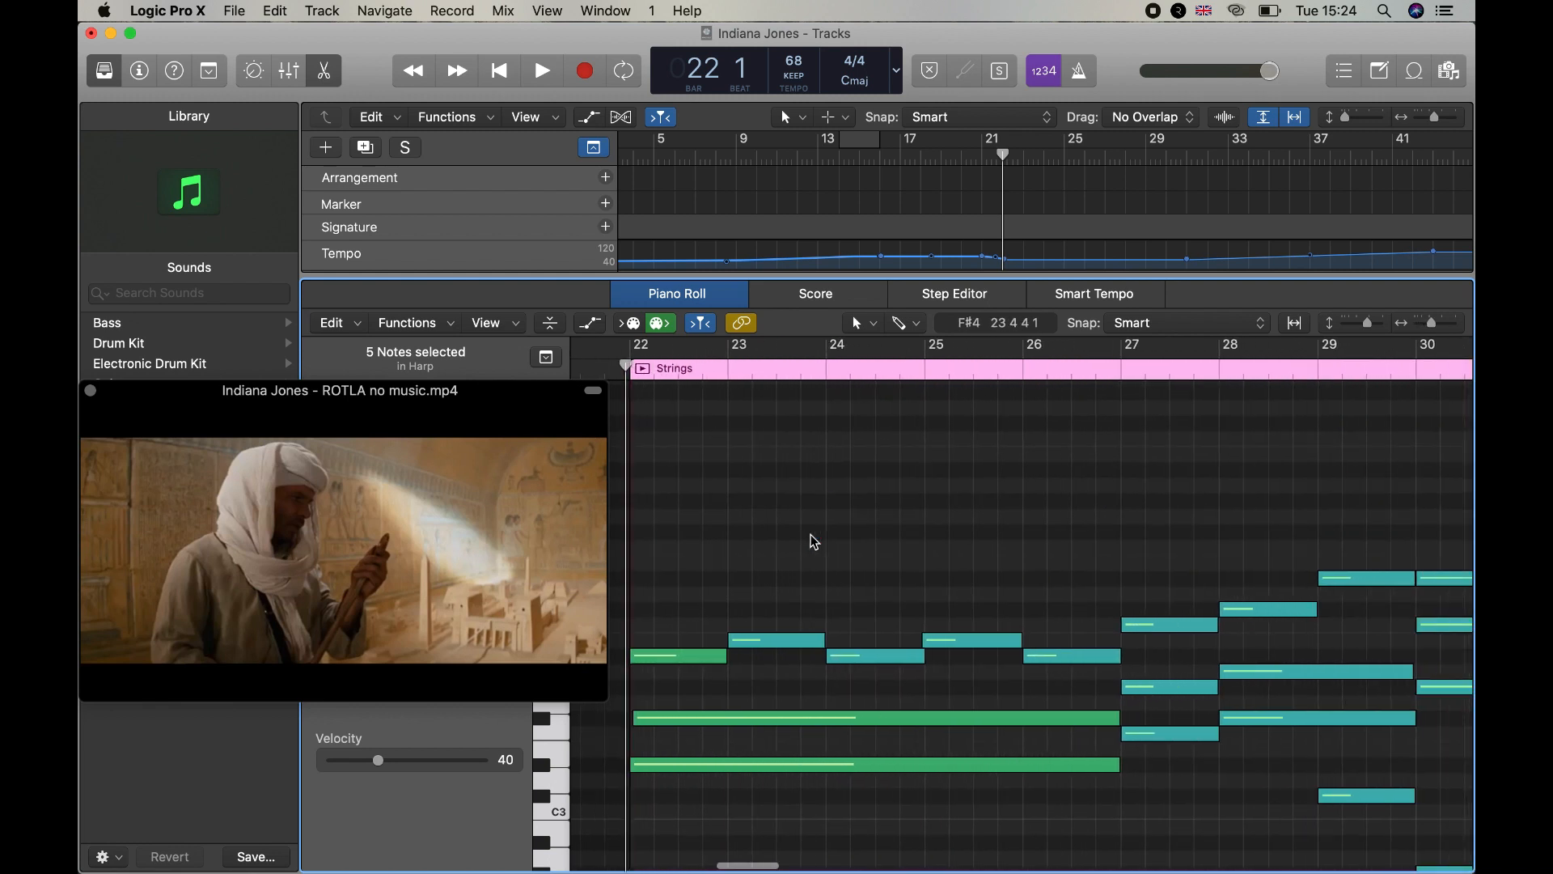
scroll(814, 542, "down", 3)
scroll(814, 542, "left", 1)
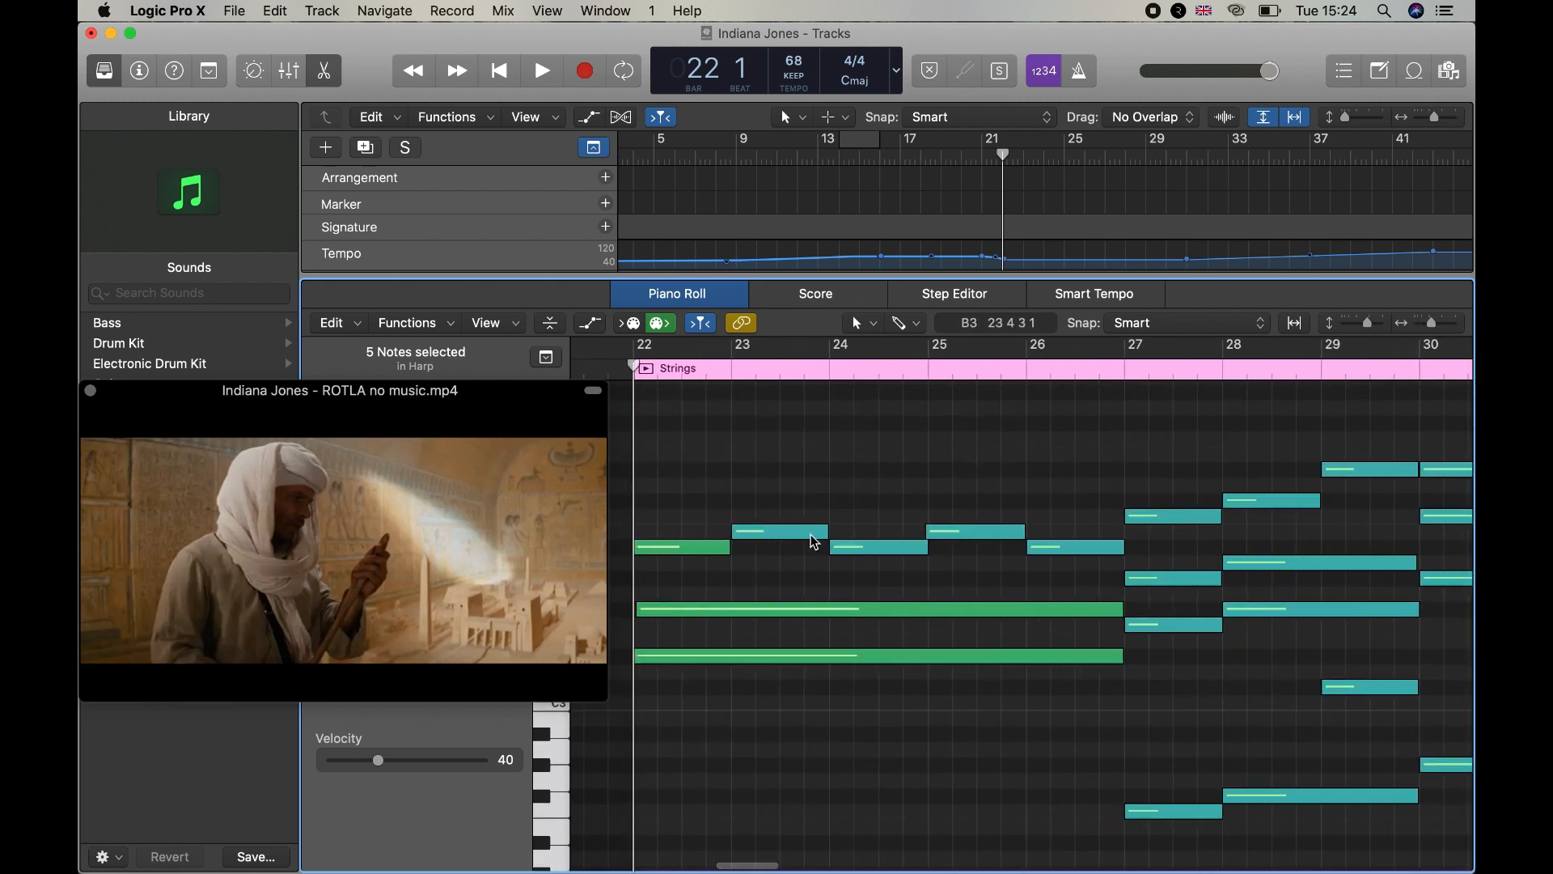
mouse_move(814, 542)
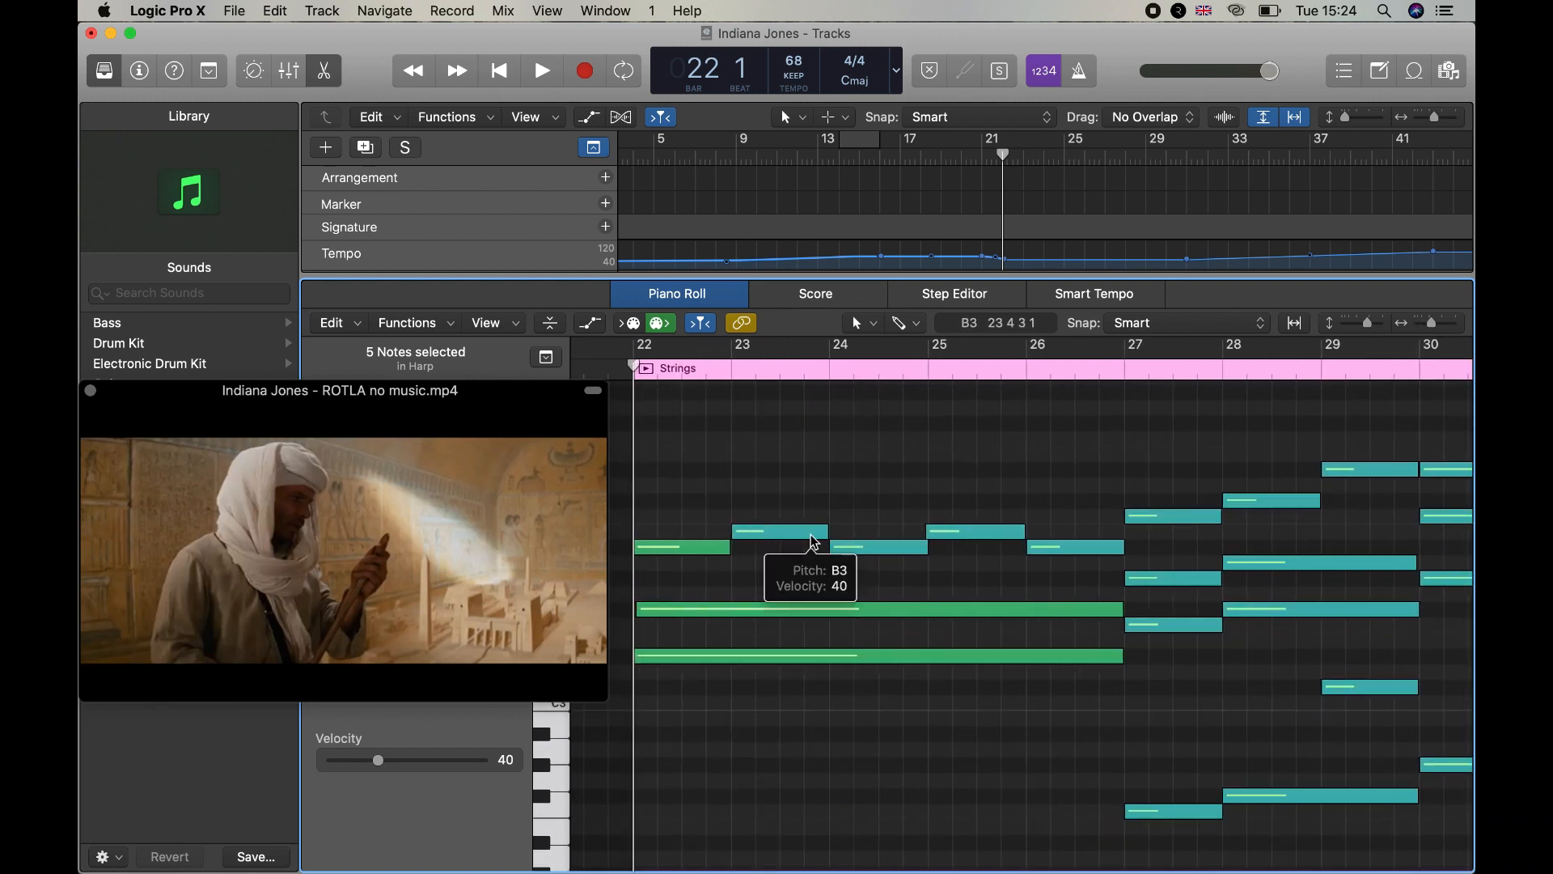
Audition the three opening chord notes at bar 22 and the B3 at bar 23, and play the Strings passage from bar 22
left_click(664, 553)
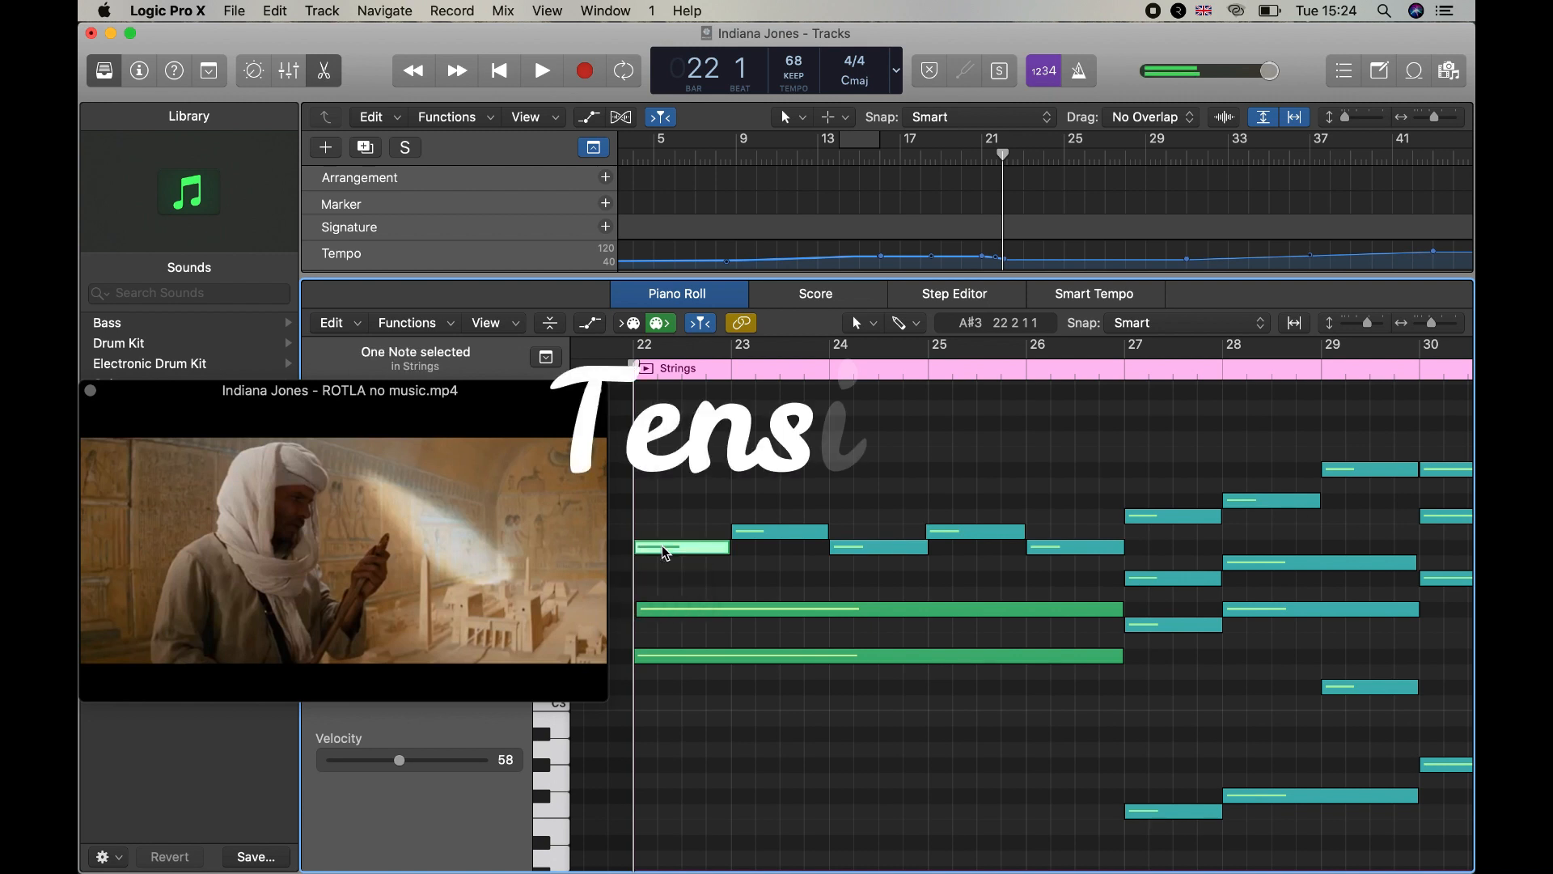
left_click(669, 610)
left_click(669, 656)
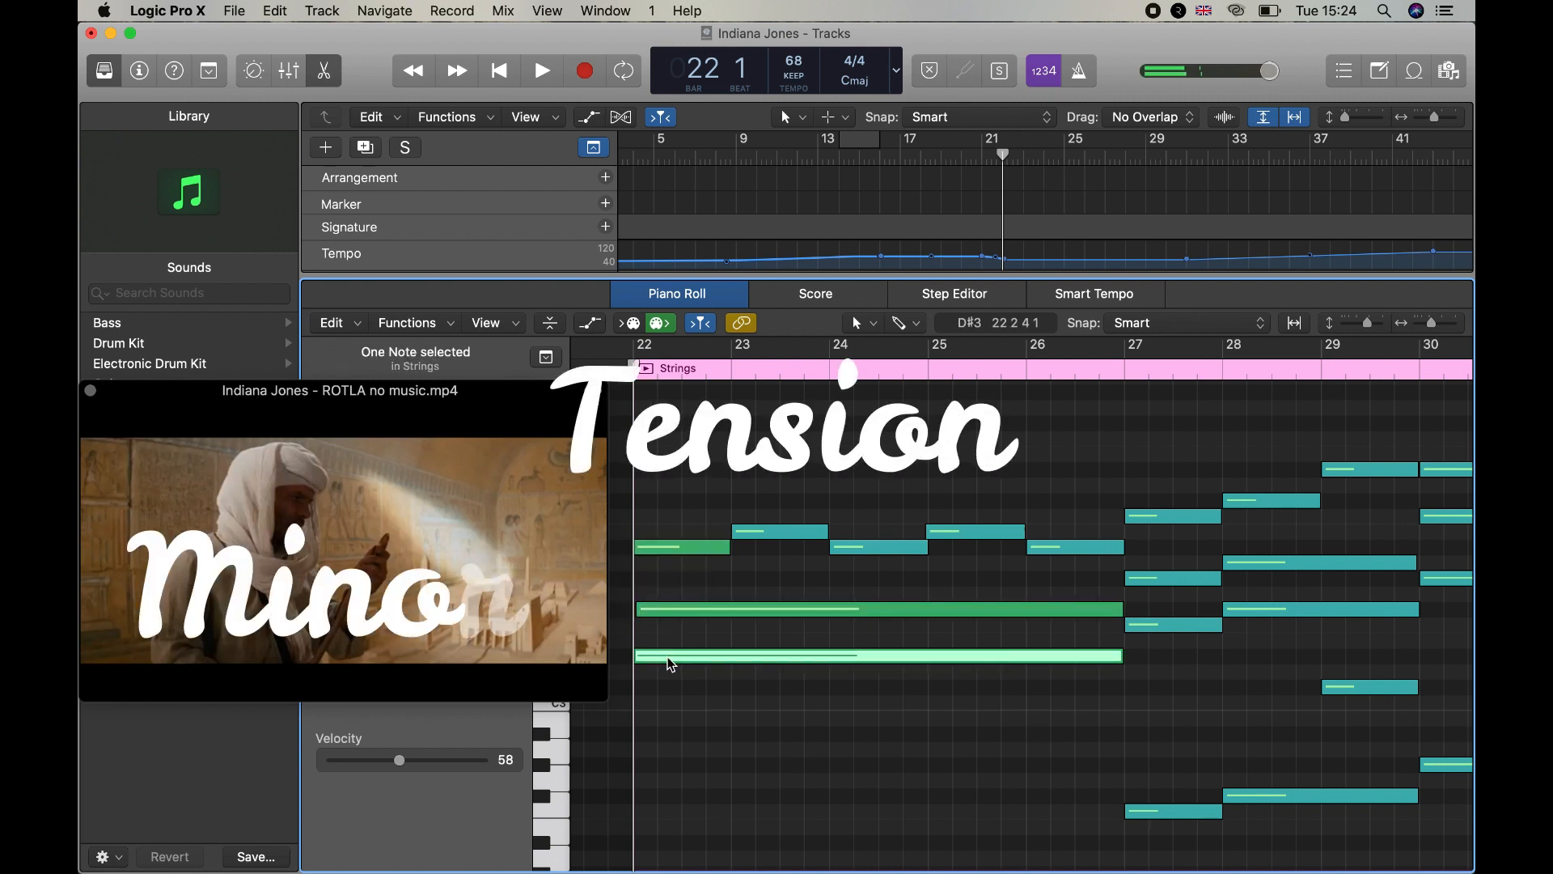
left_click(770, 532)
left_click(775, 493)
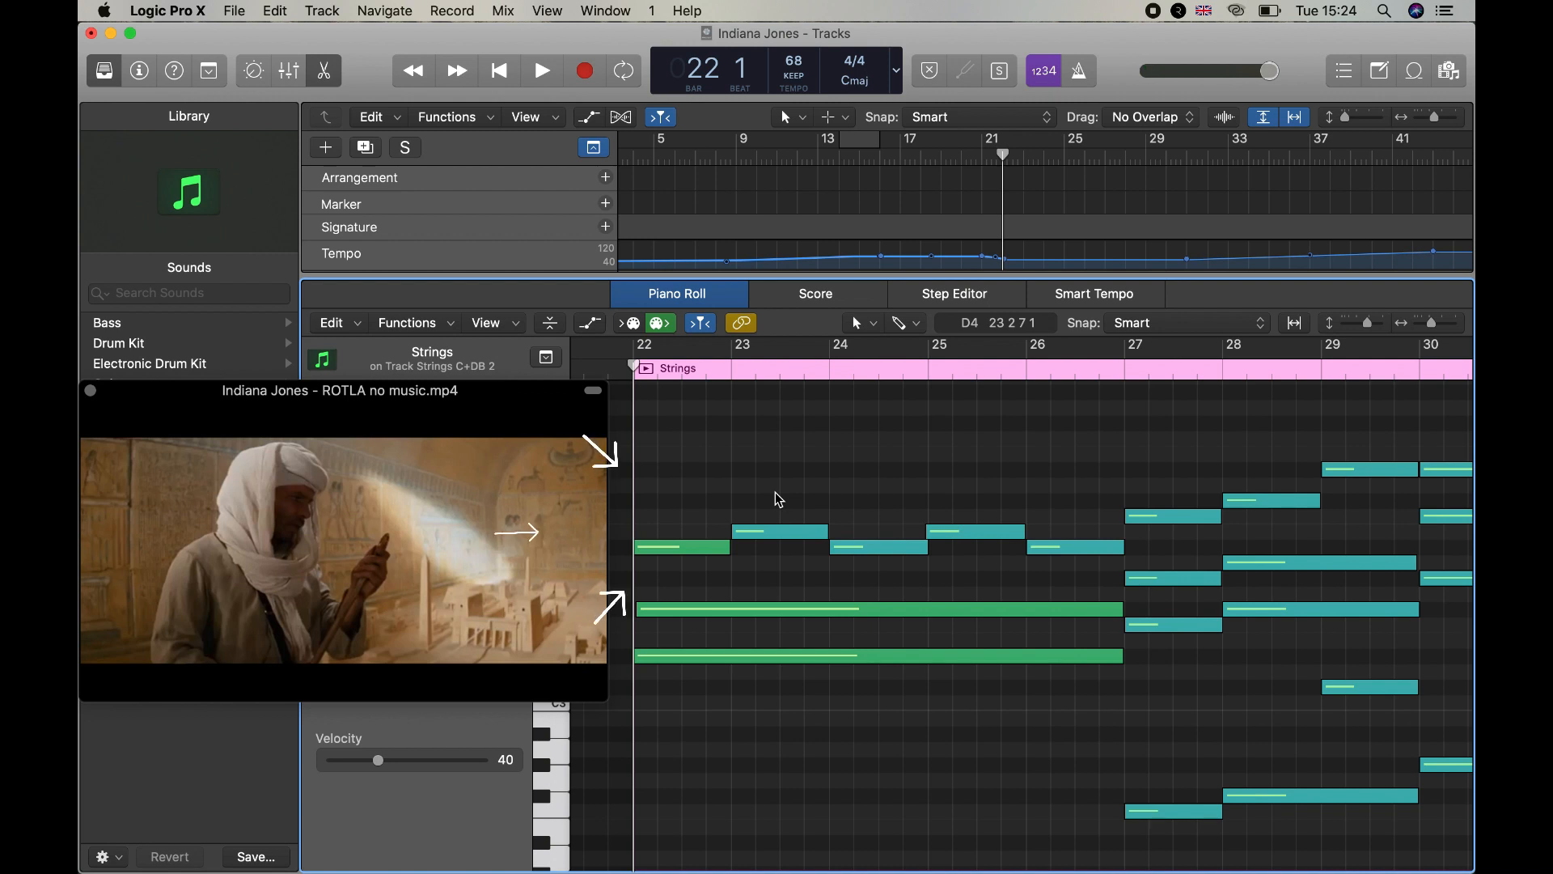
key("space")
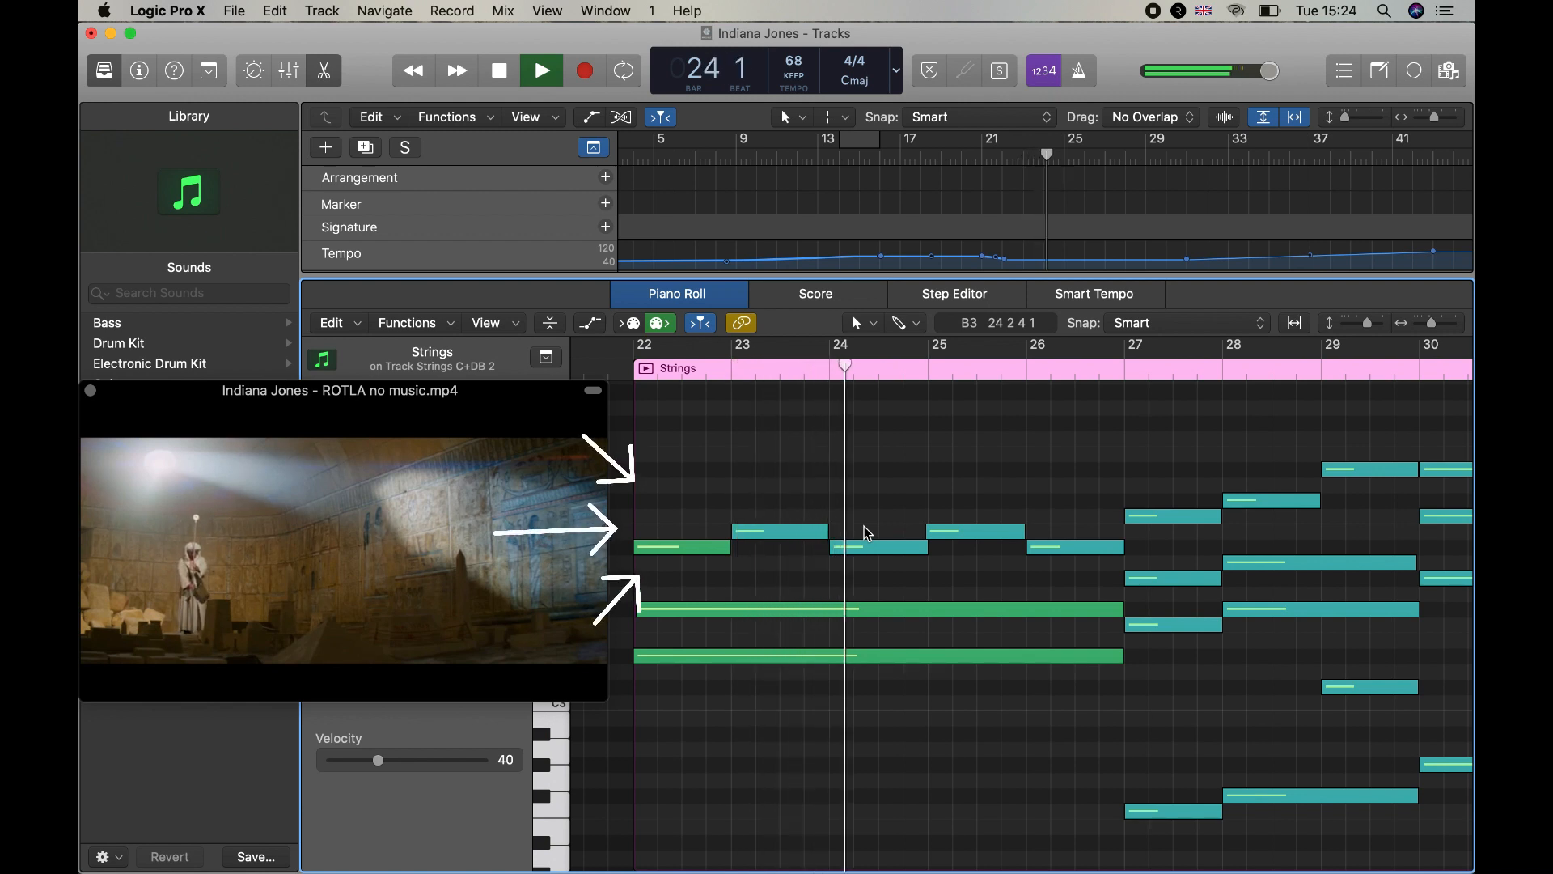
scroll(968, 774, "right", 2)
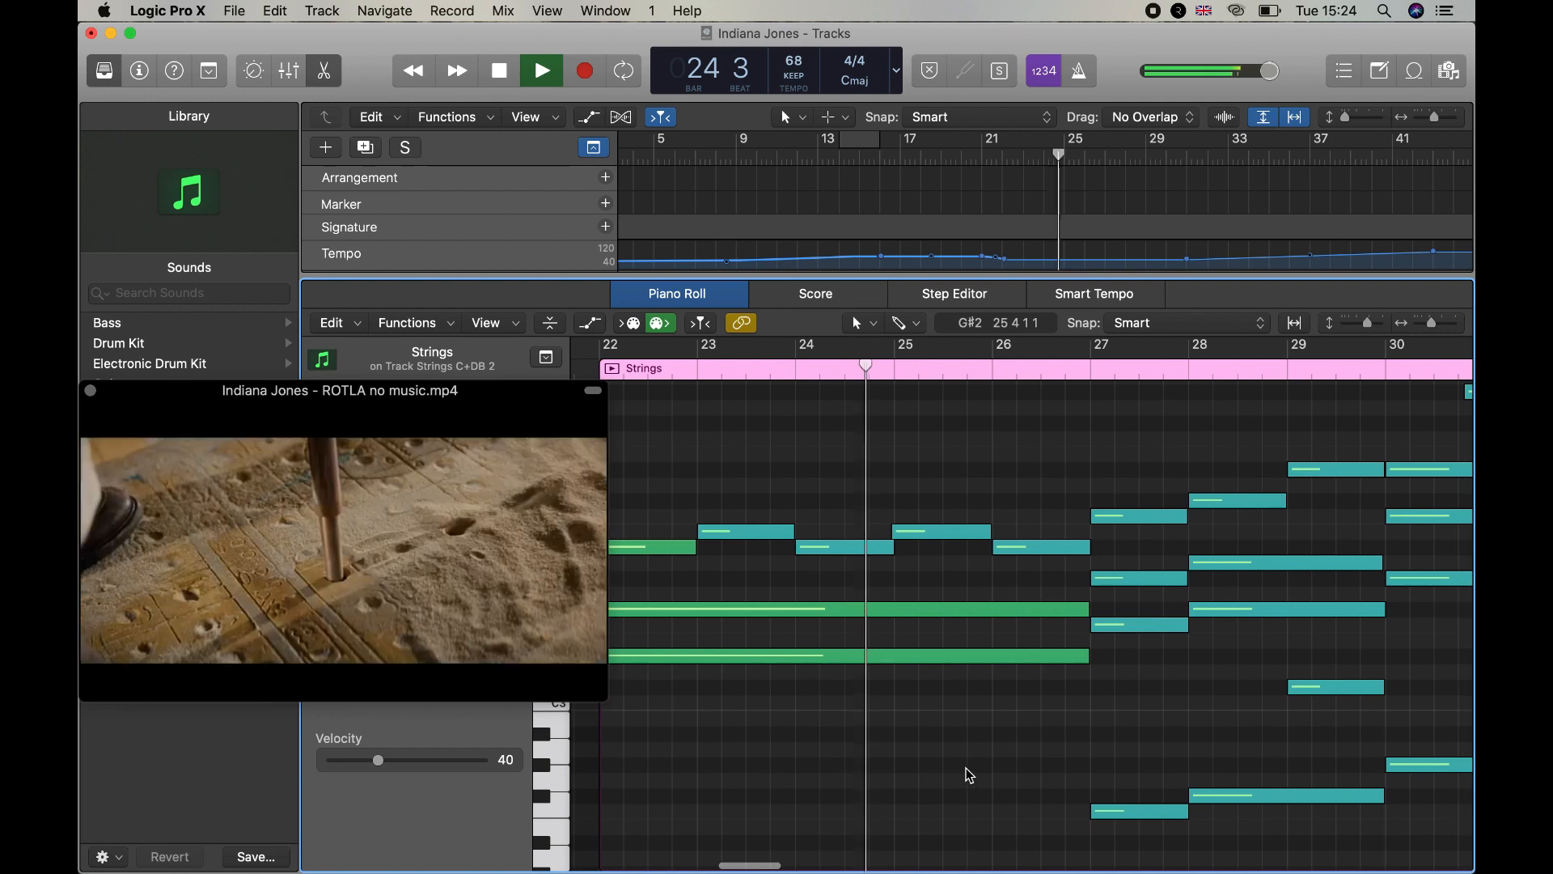